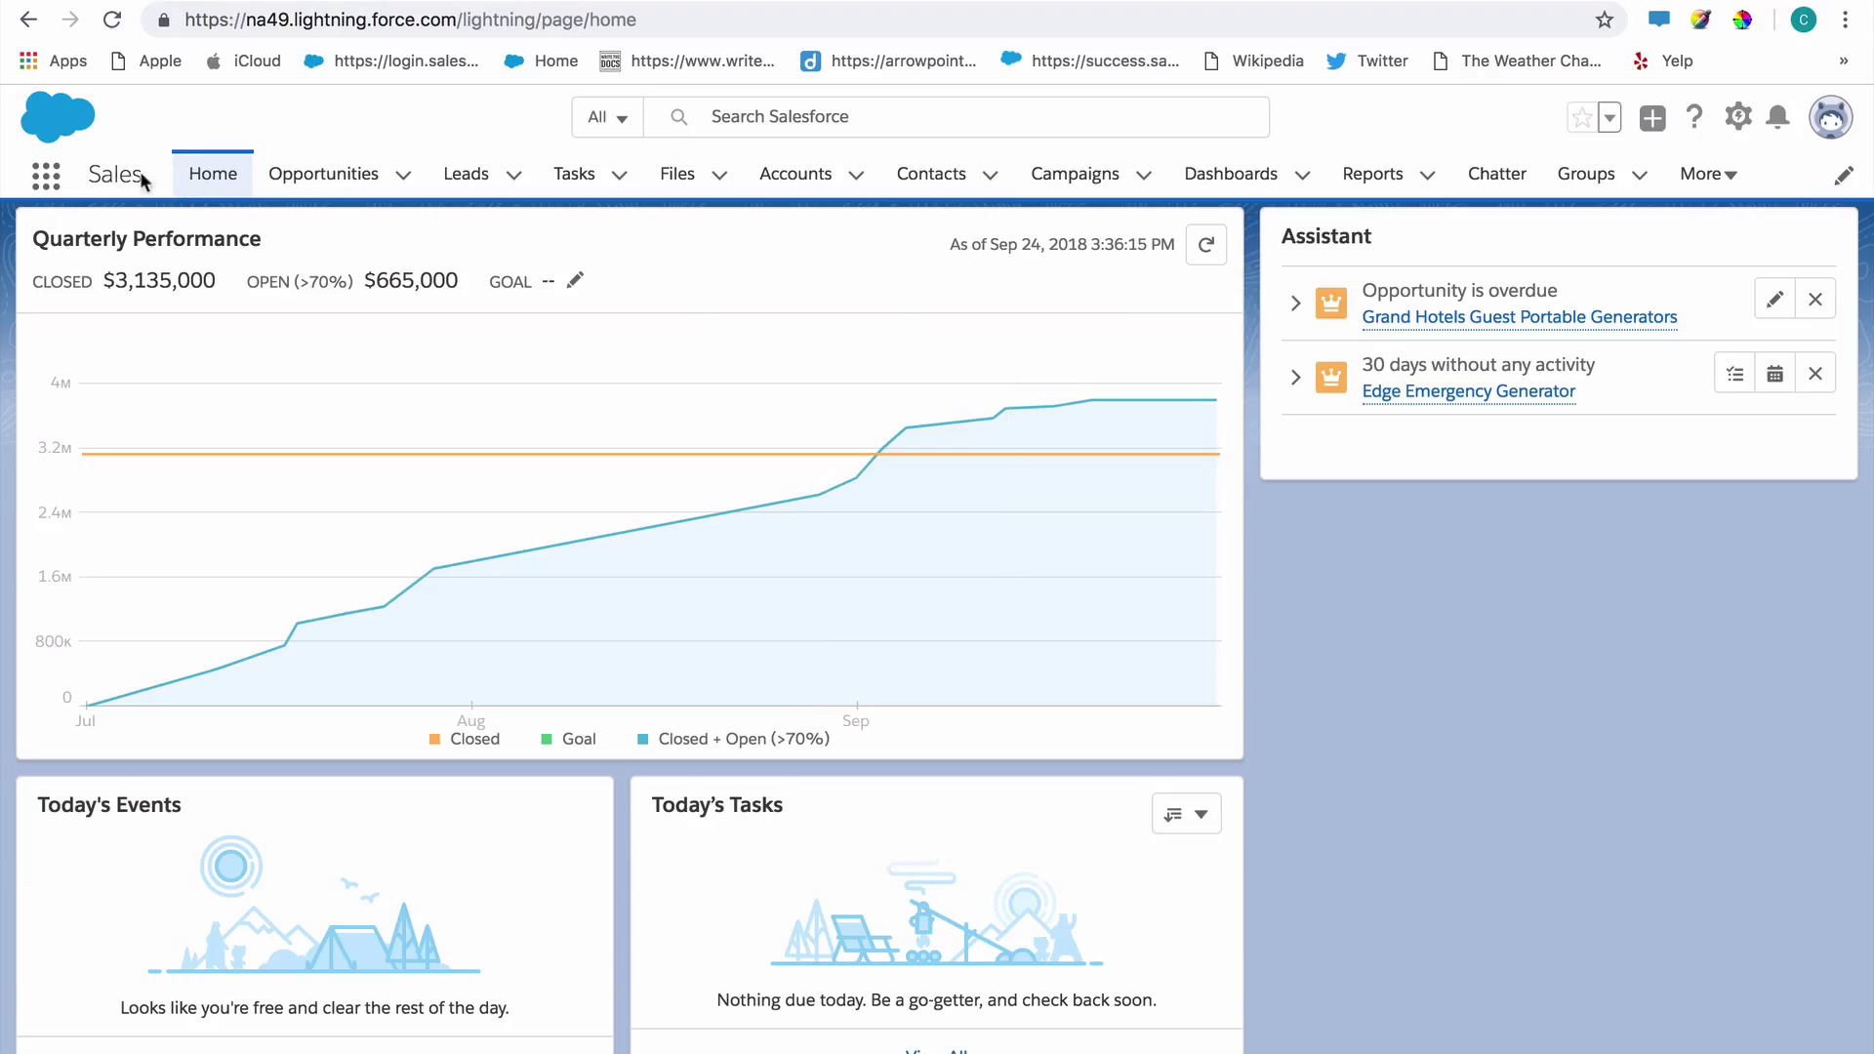
# - Search AppExchange for 'geopointe' from the App Launcher
pyautogui.click(42, 183)
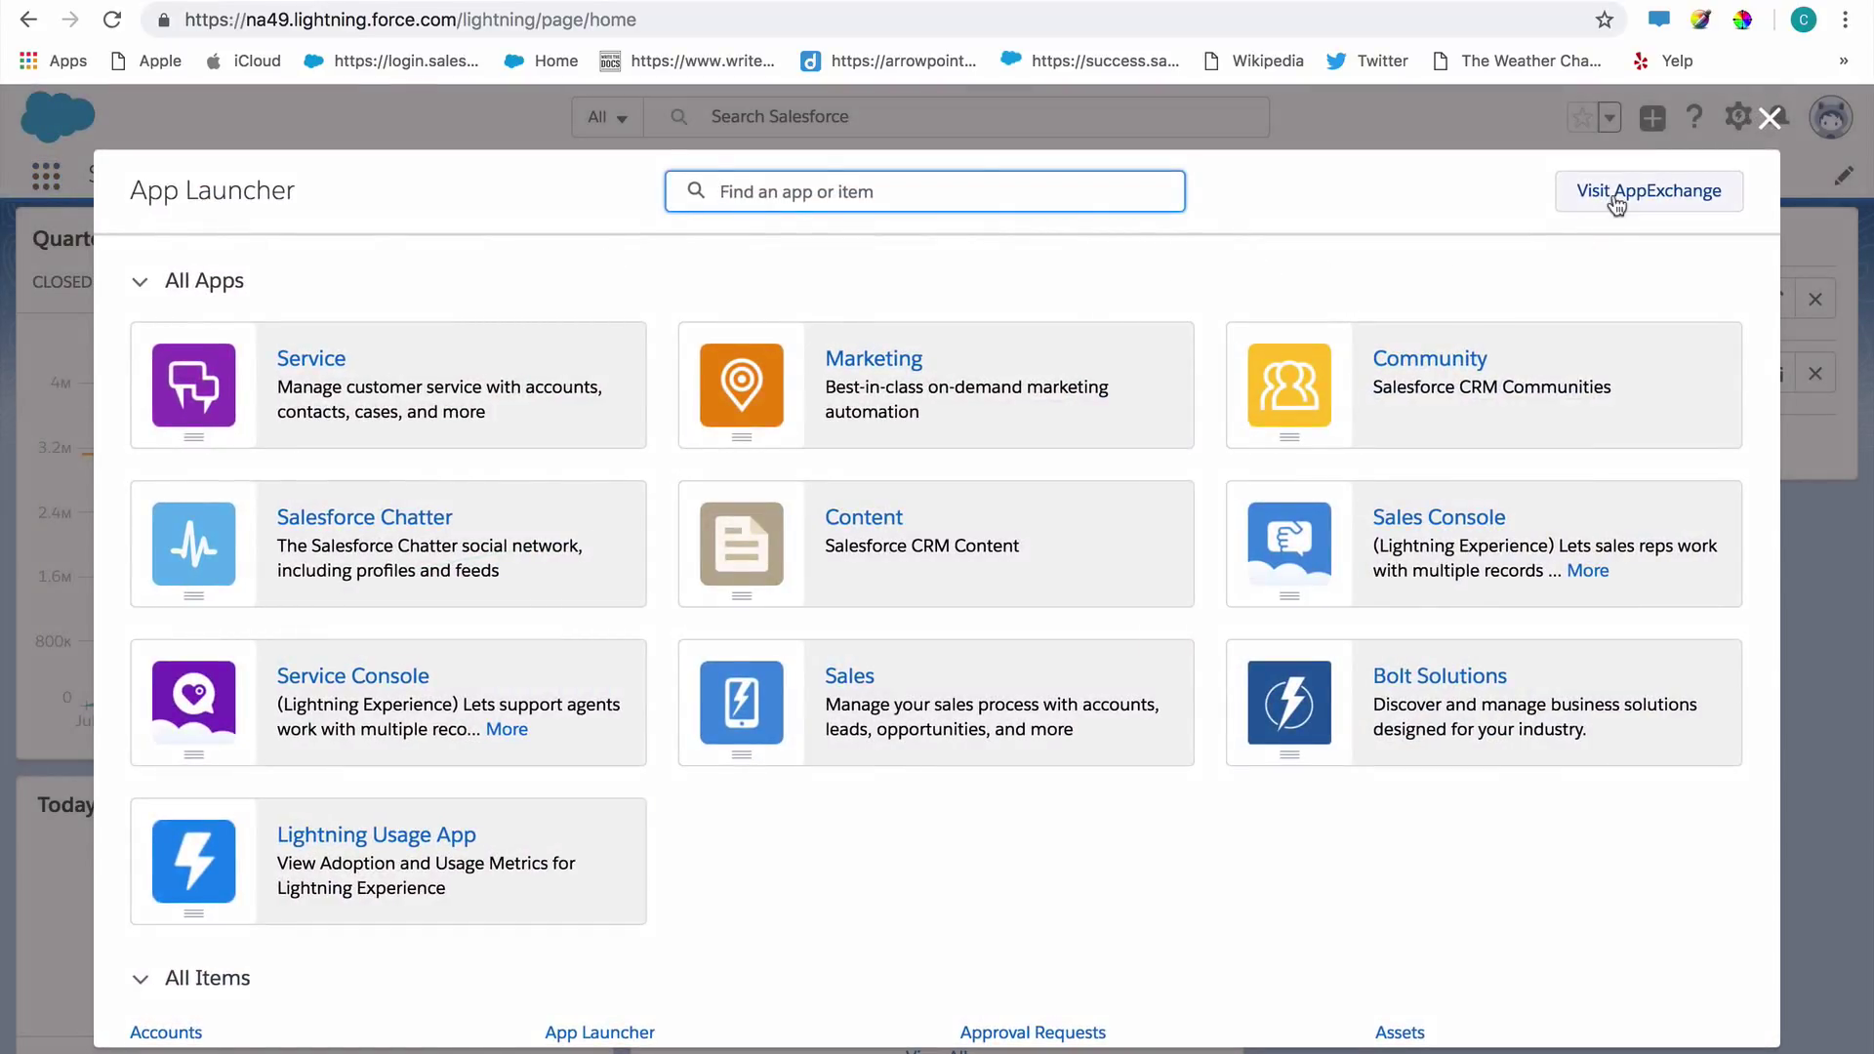
pyautogui.click(1650, 190)
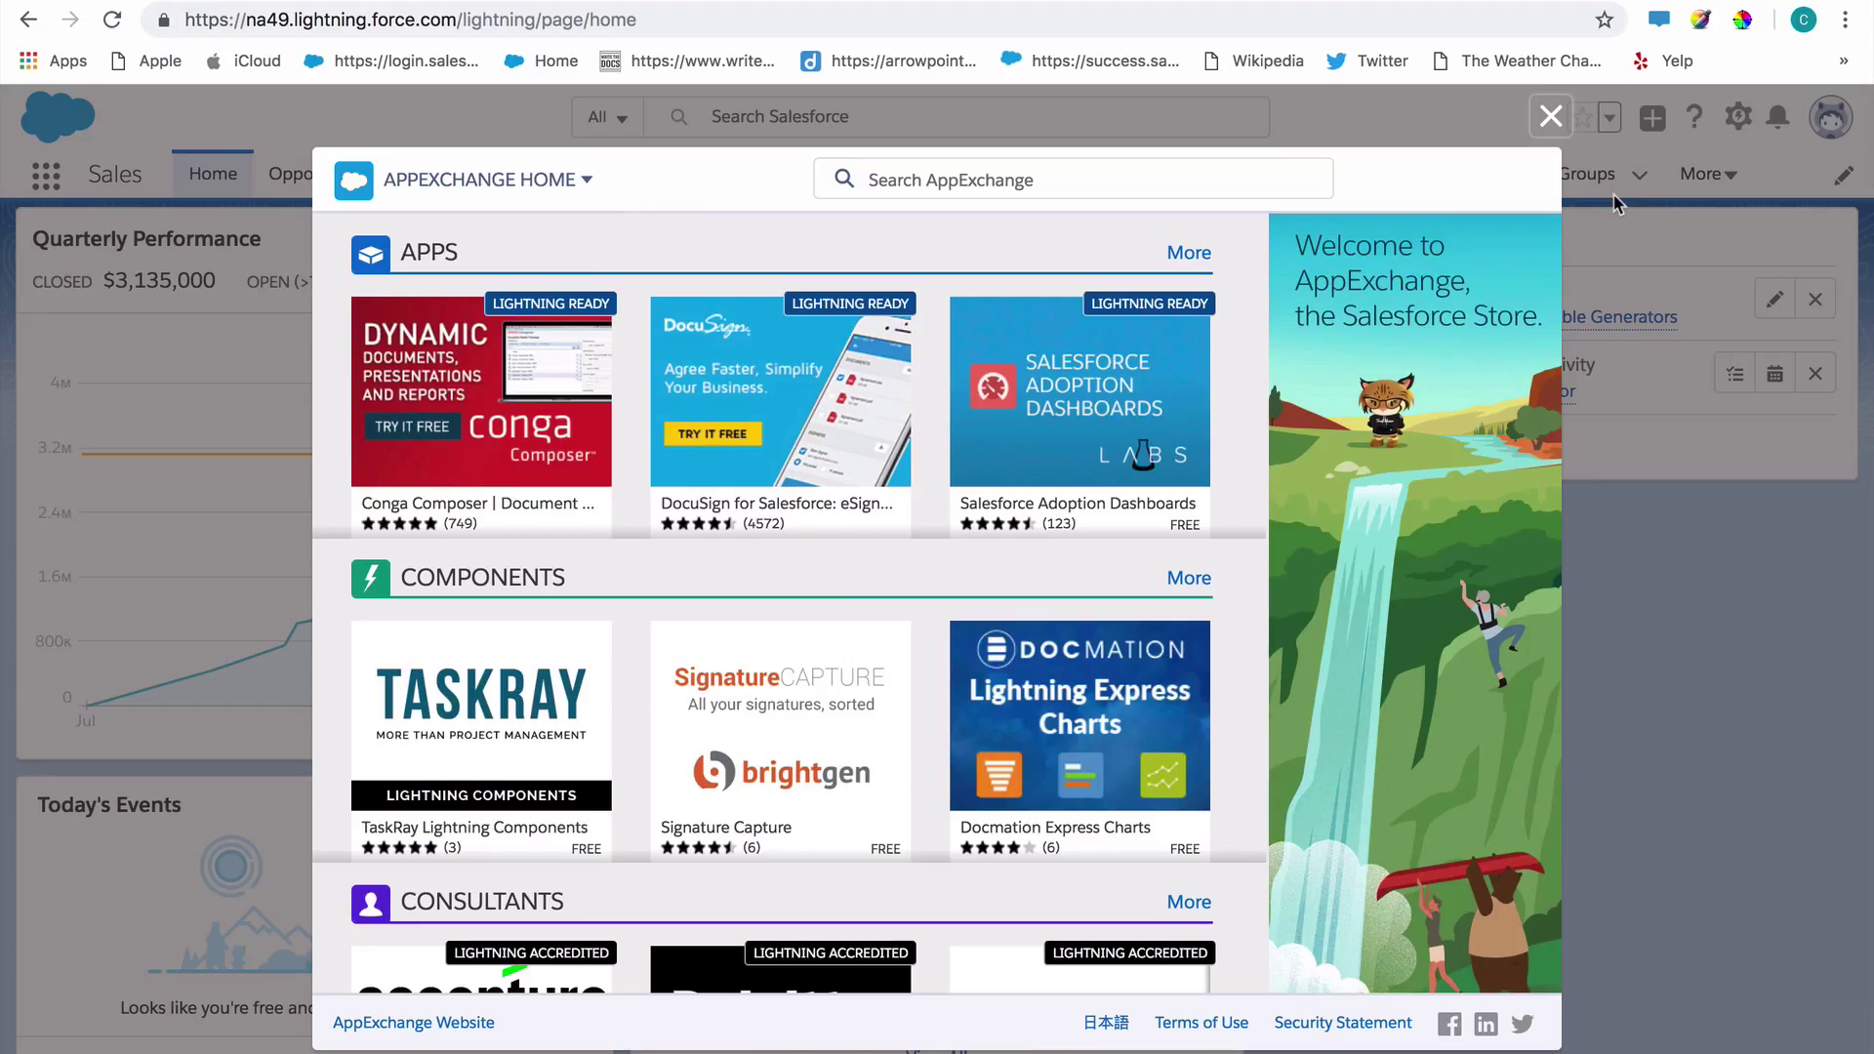
pyautogui.click(979, 181)
pyautogui.write('geopointe')
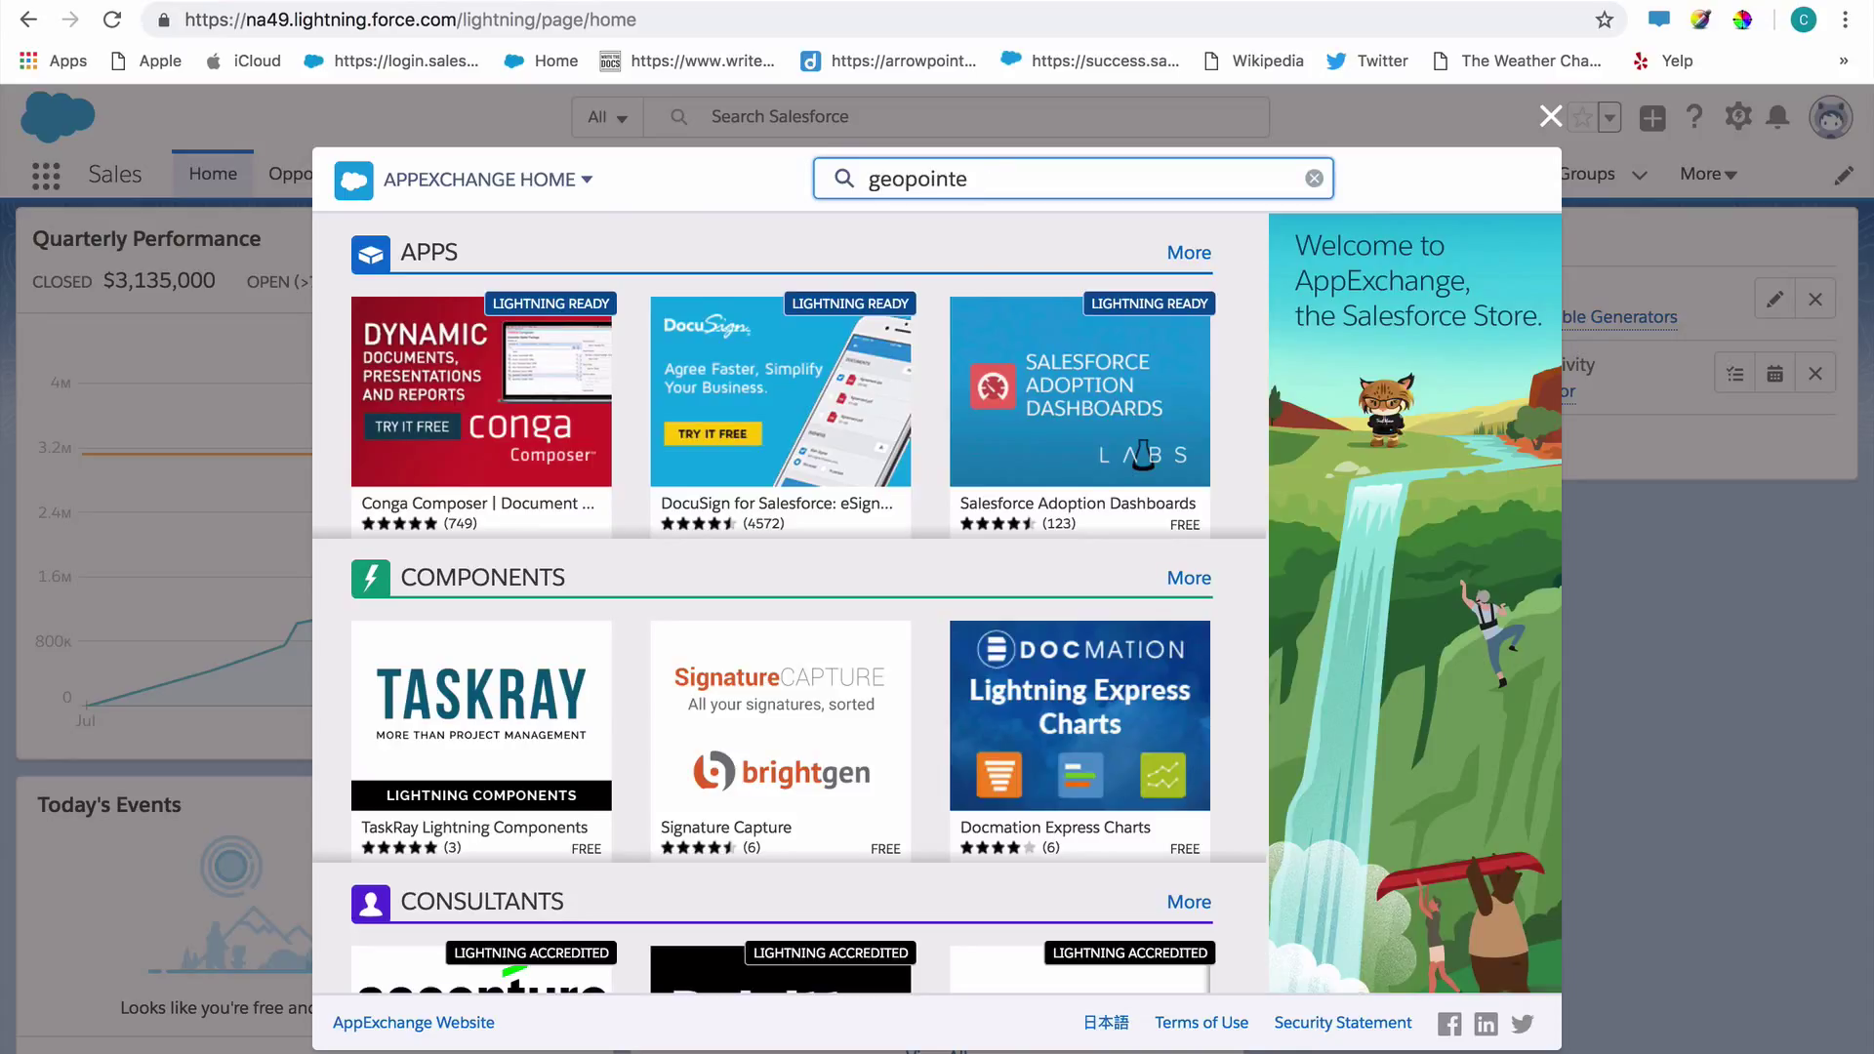
pyautogui.press('Return')
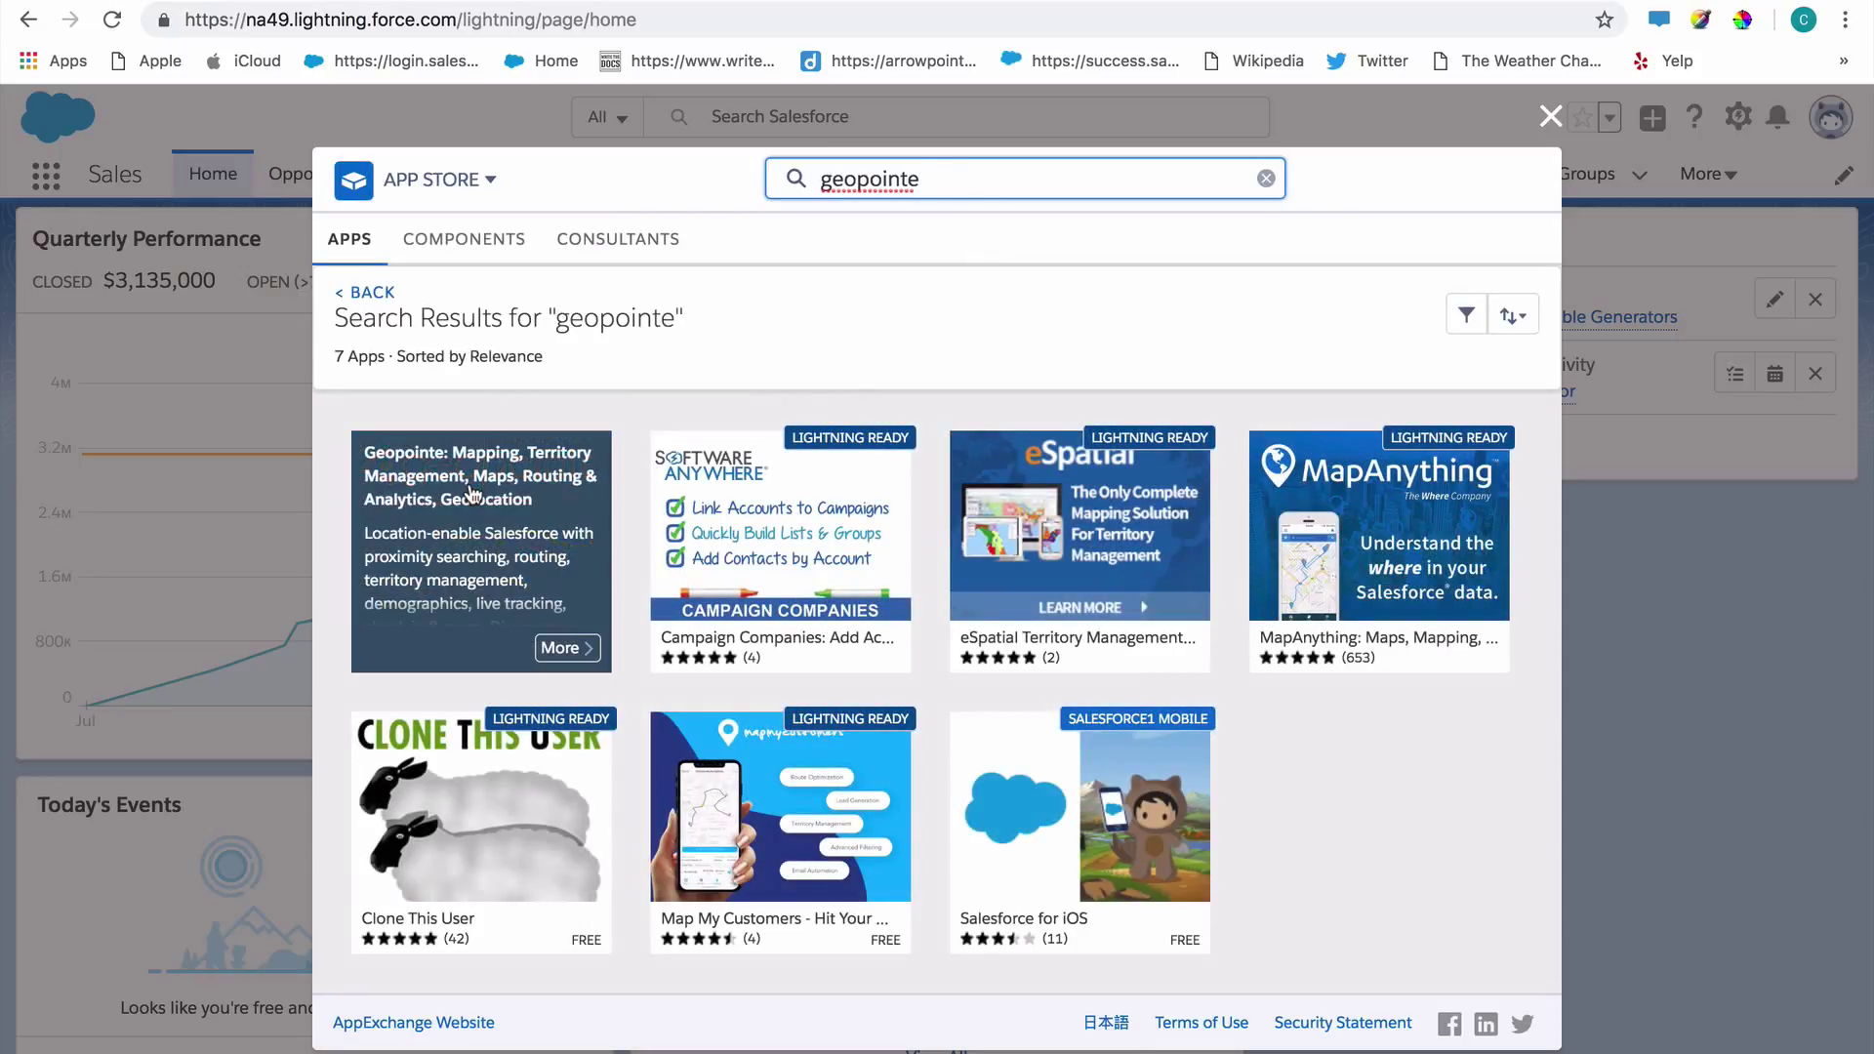
# - Open the Geopointe listing, choose Get It Now, and allow the AppExchange login
pyautogui.click(471, 485)
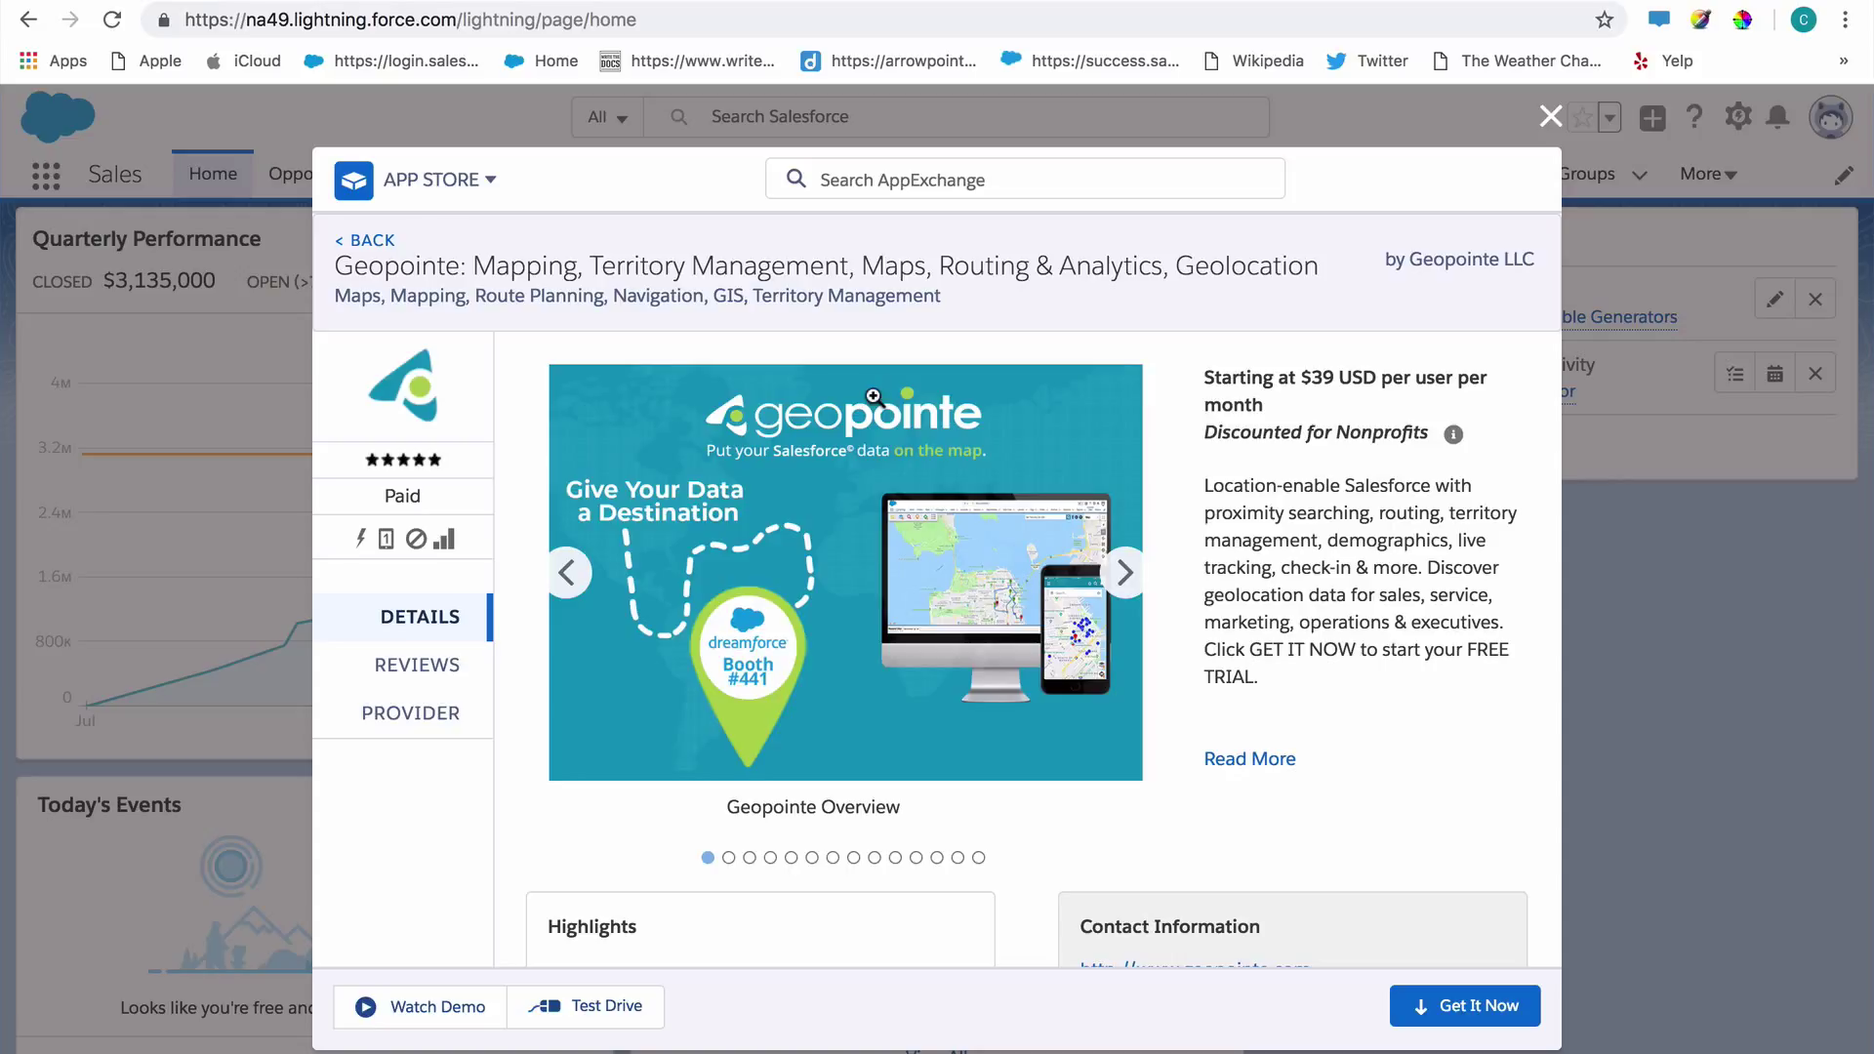
pyautogui.click(1478, 1015)
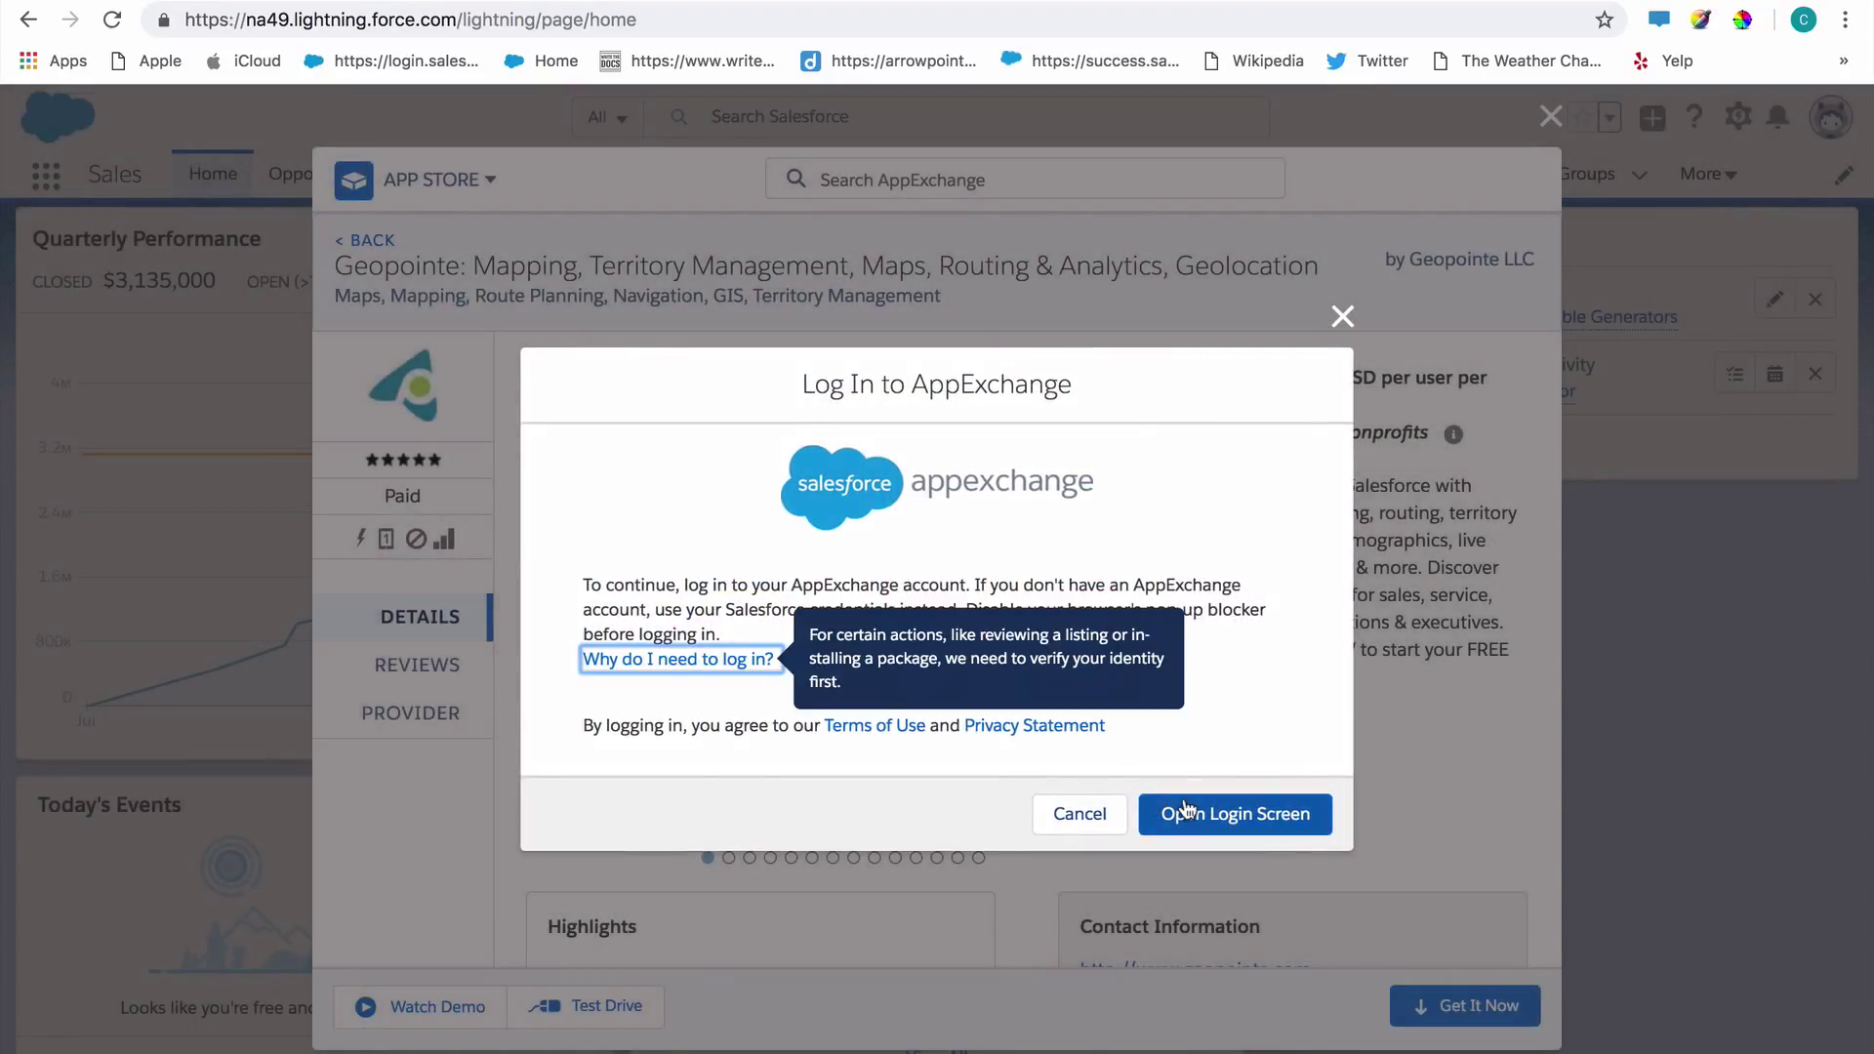
pyautogui.click(1197, 819)
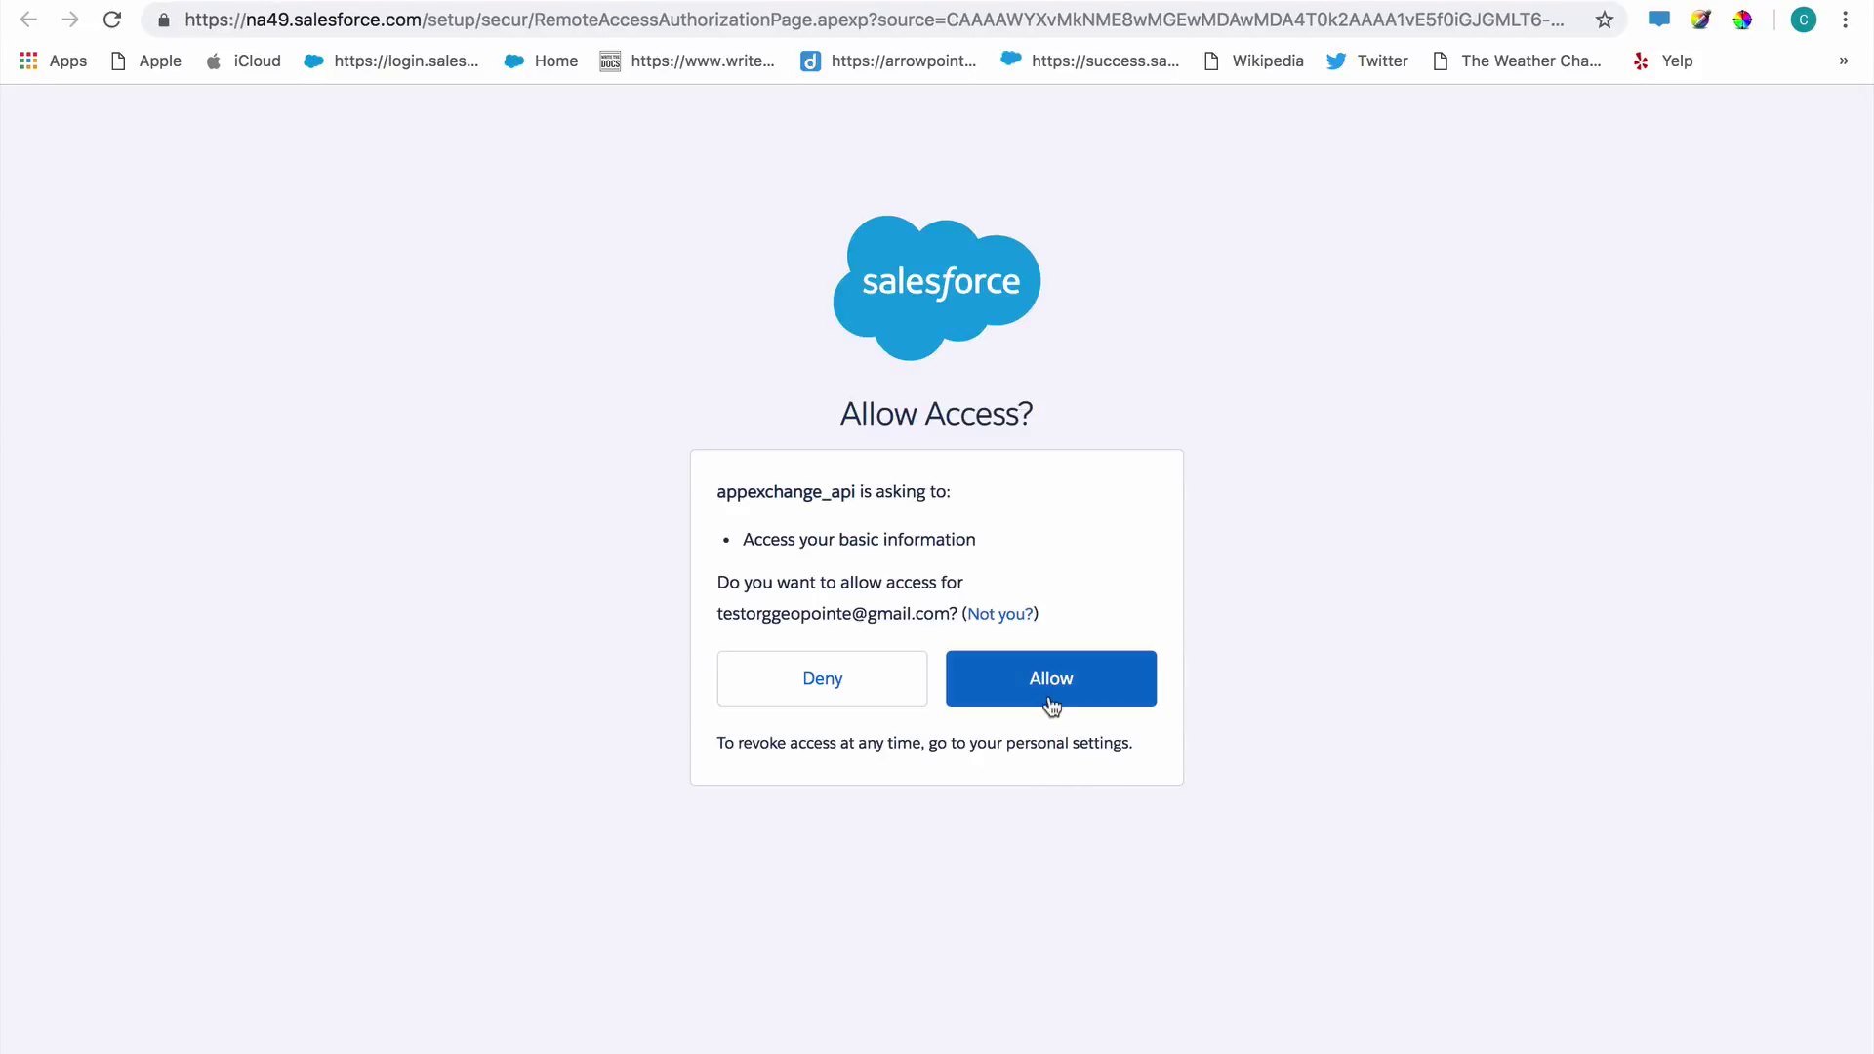
pyautogui.click(1050, 701)
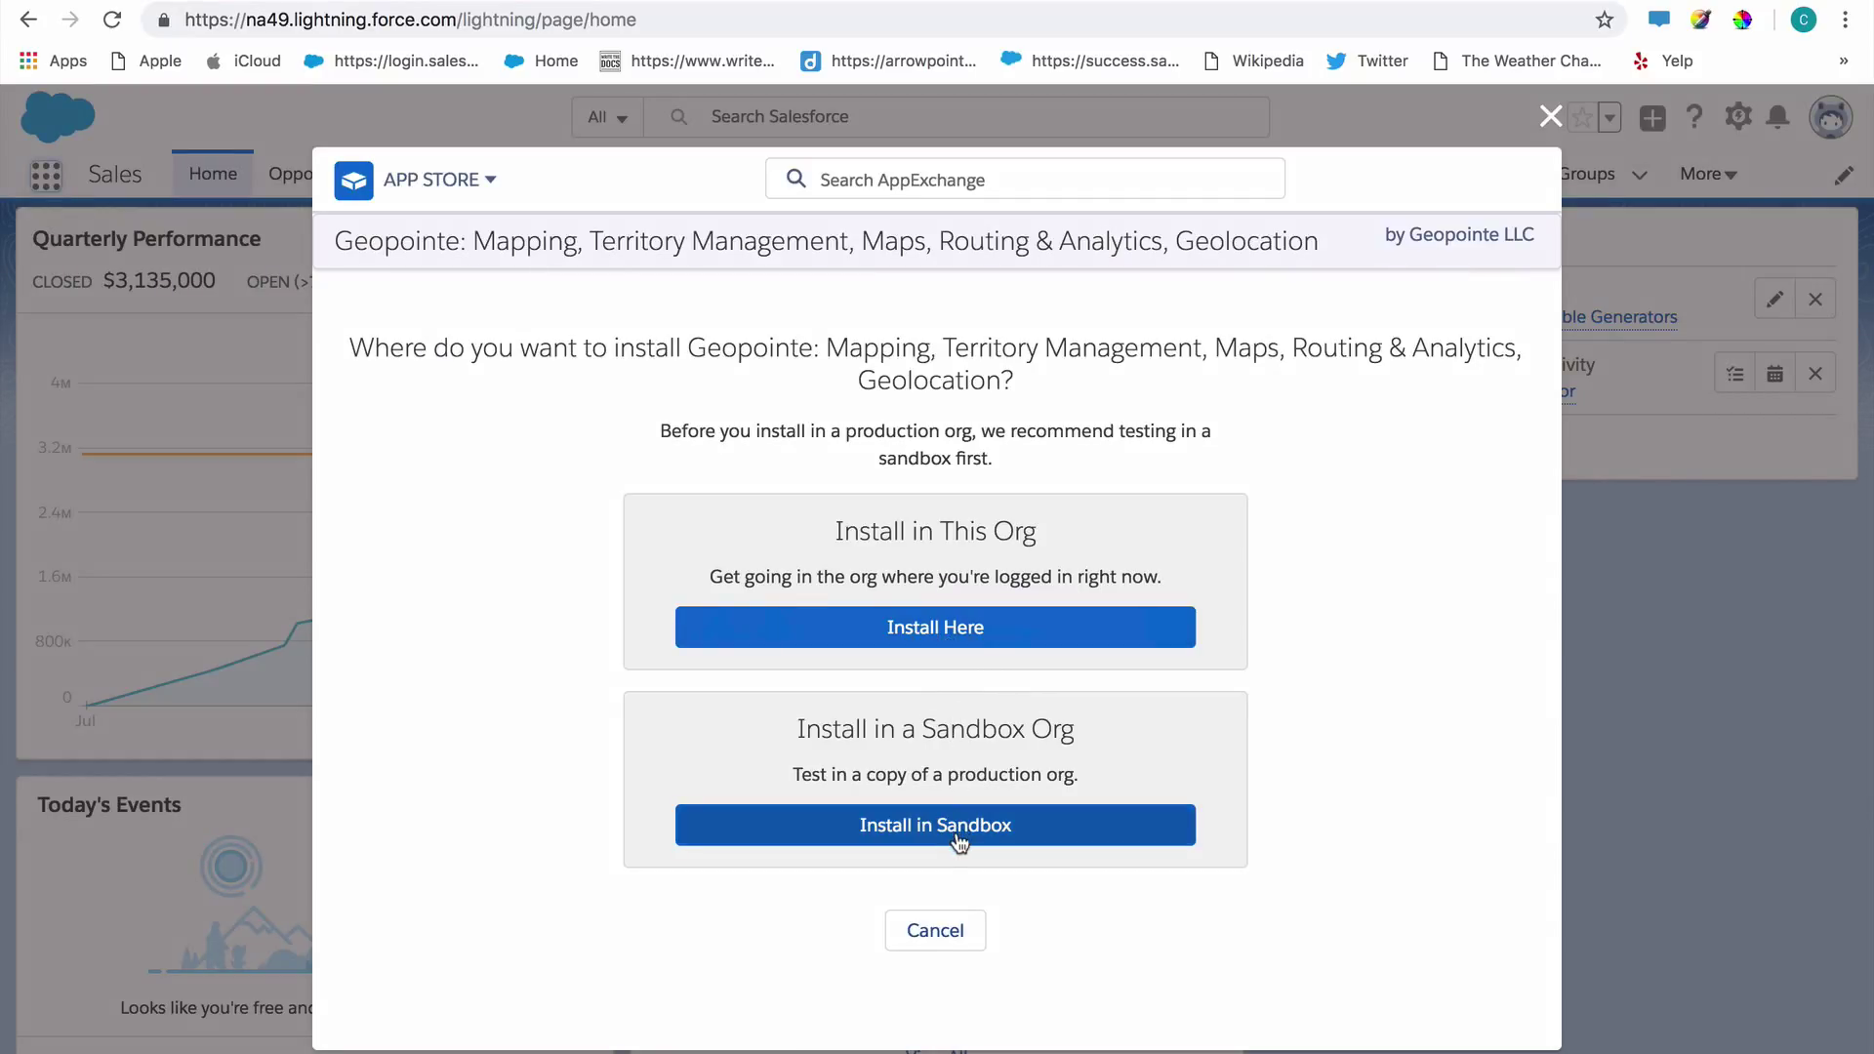
# - Install Geopointe in this org, accepting the terms and conditions, and confirm the install
pyautogui.click(979, 642)
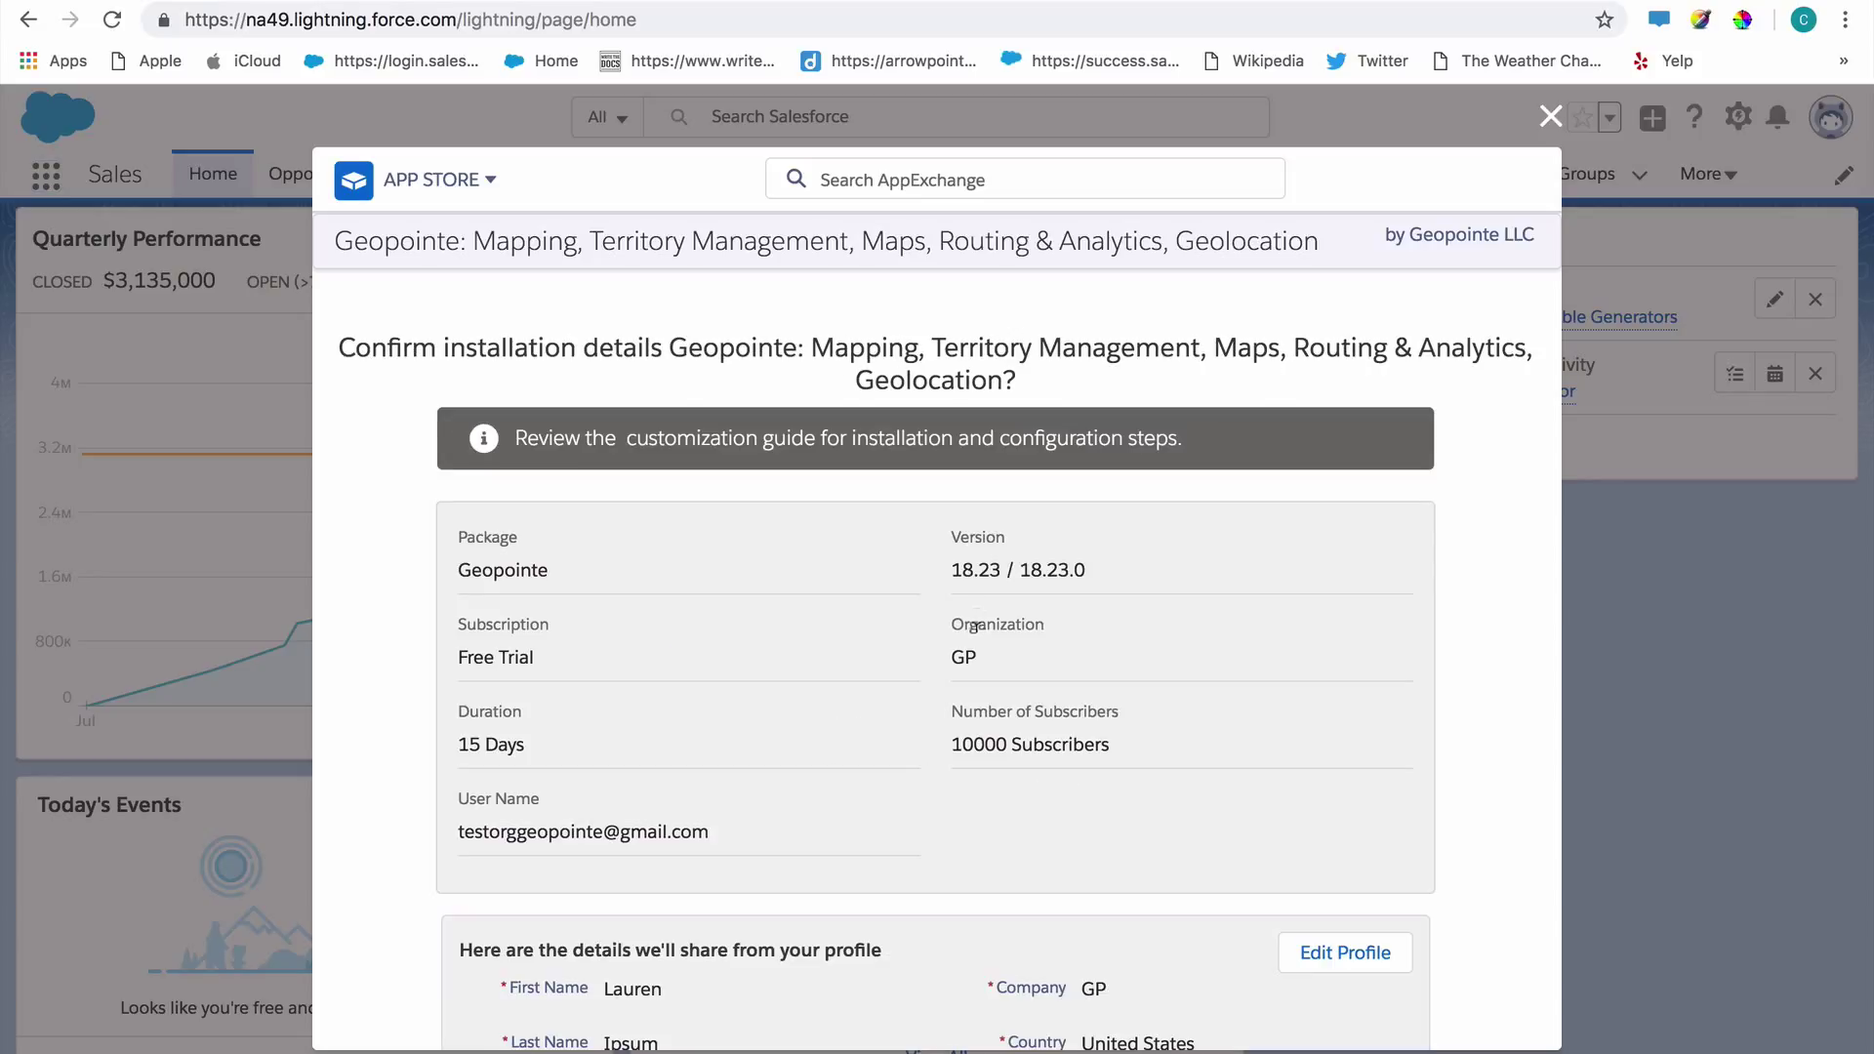
pyautogui.scroll(-6, 951, 741)
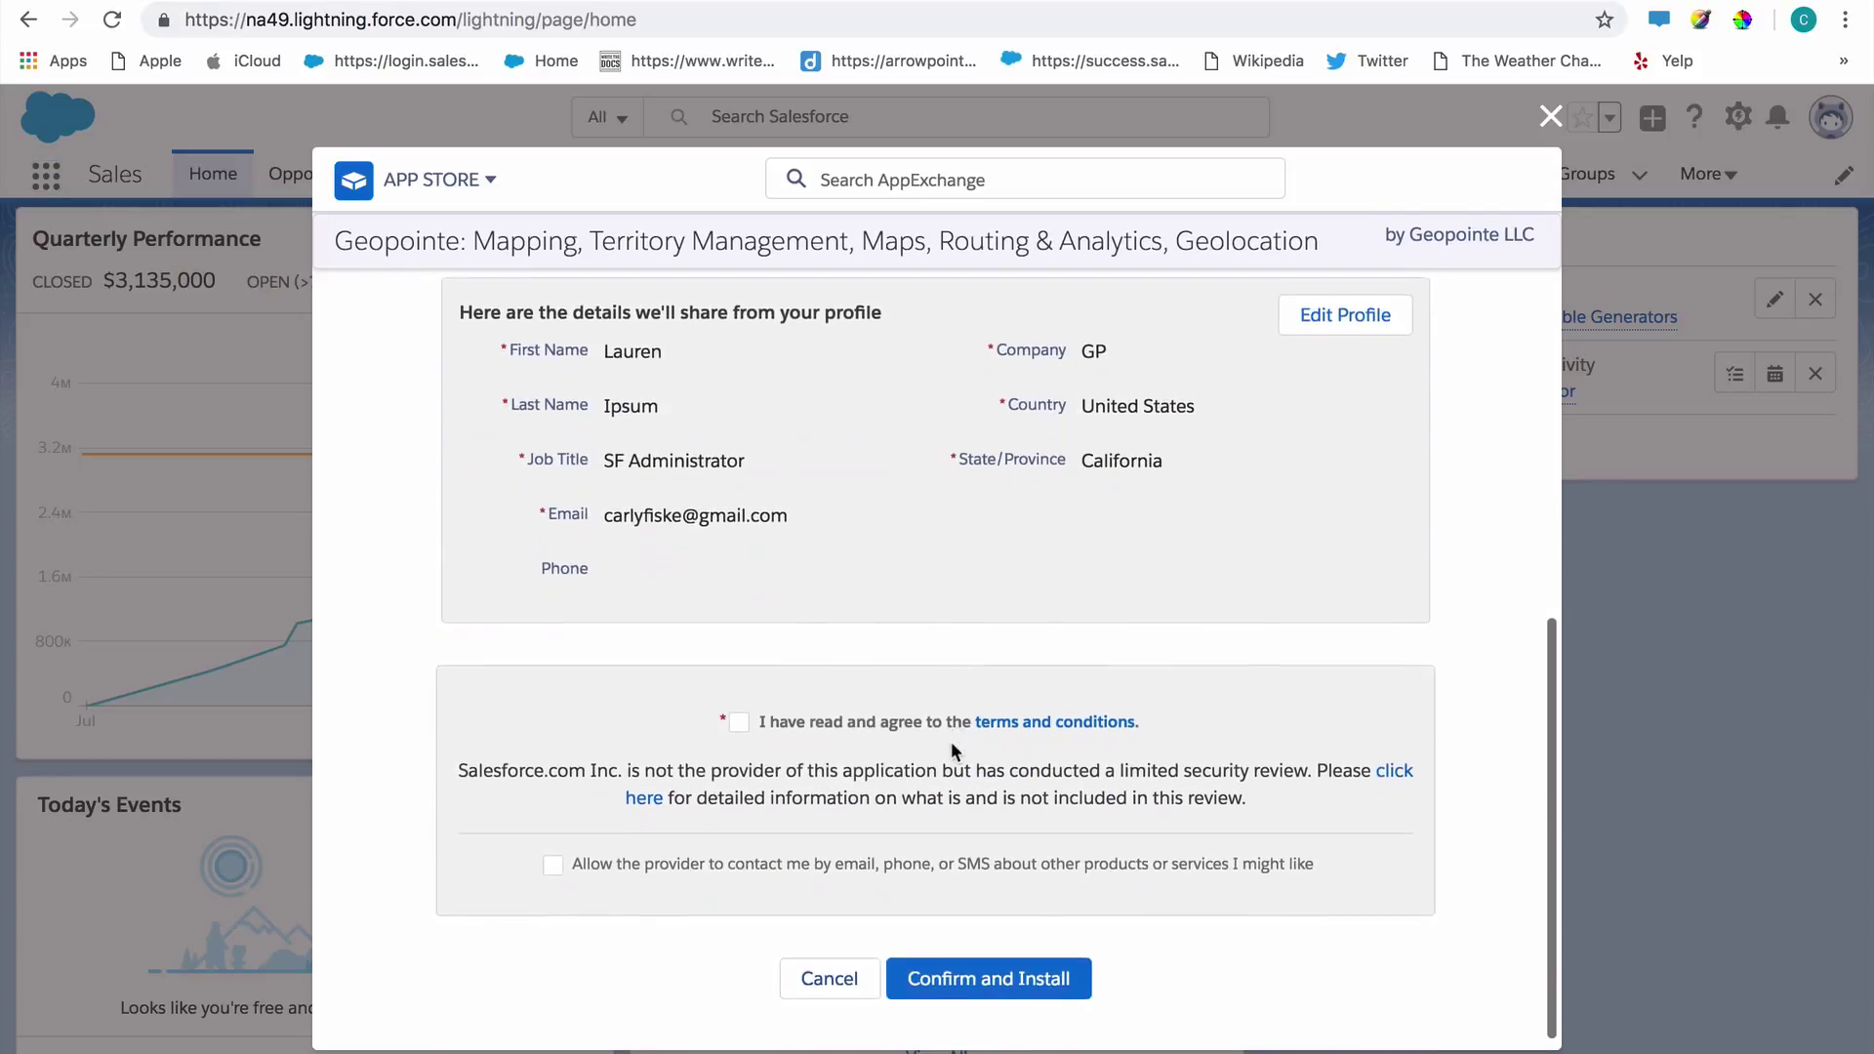
pyautogui.click(1015, 708)
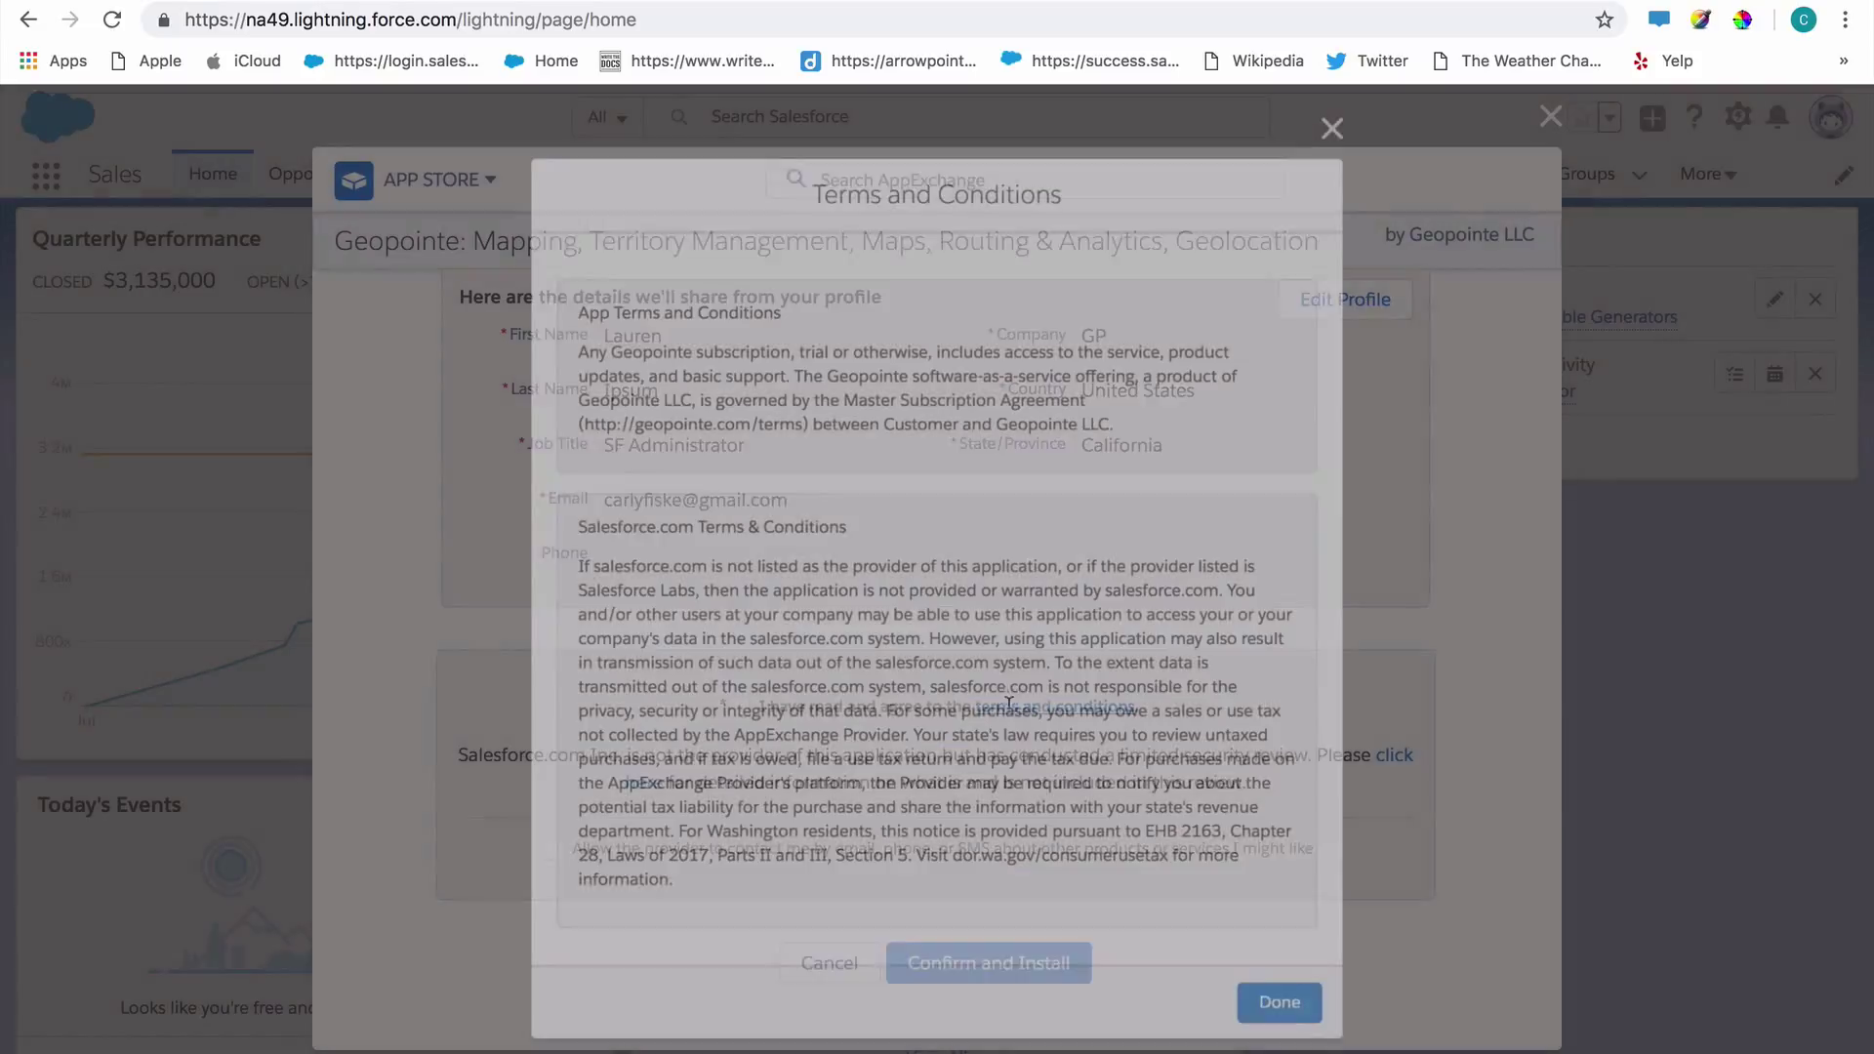
pyautogui.click(1274, 1012)
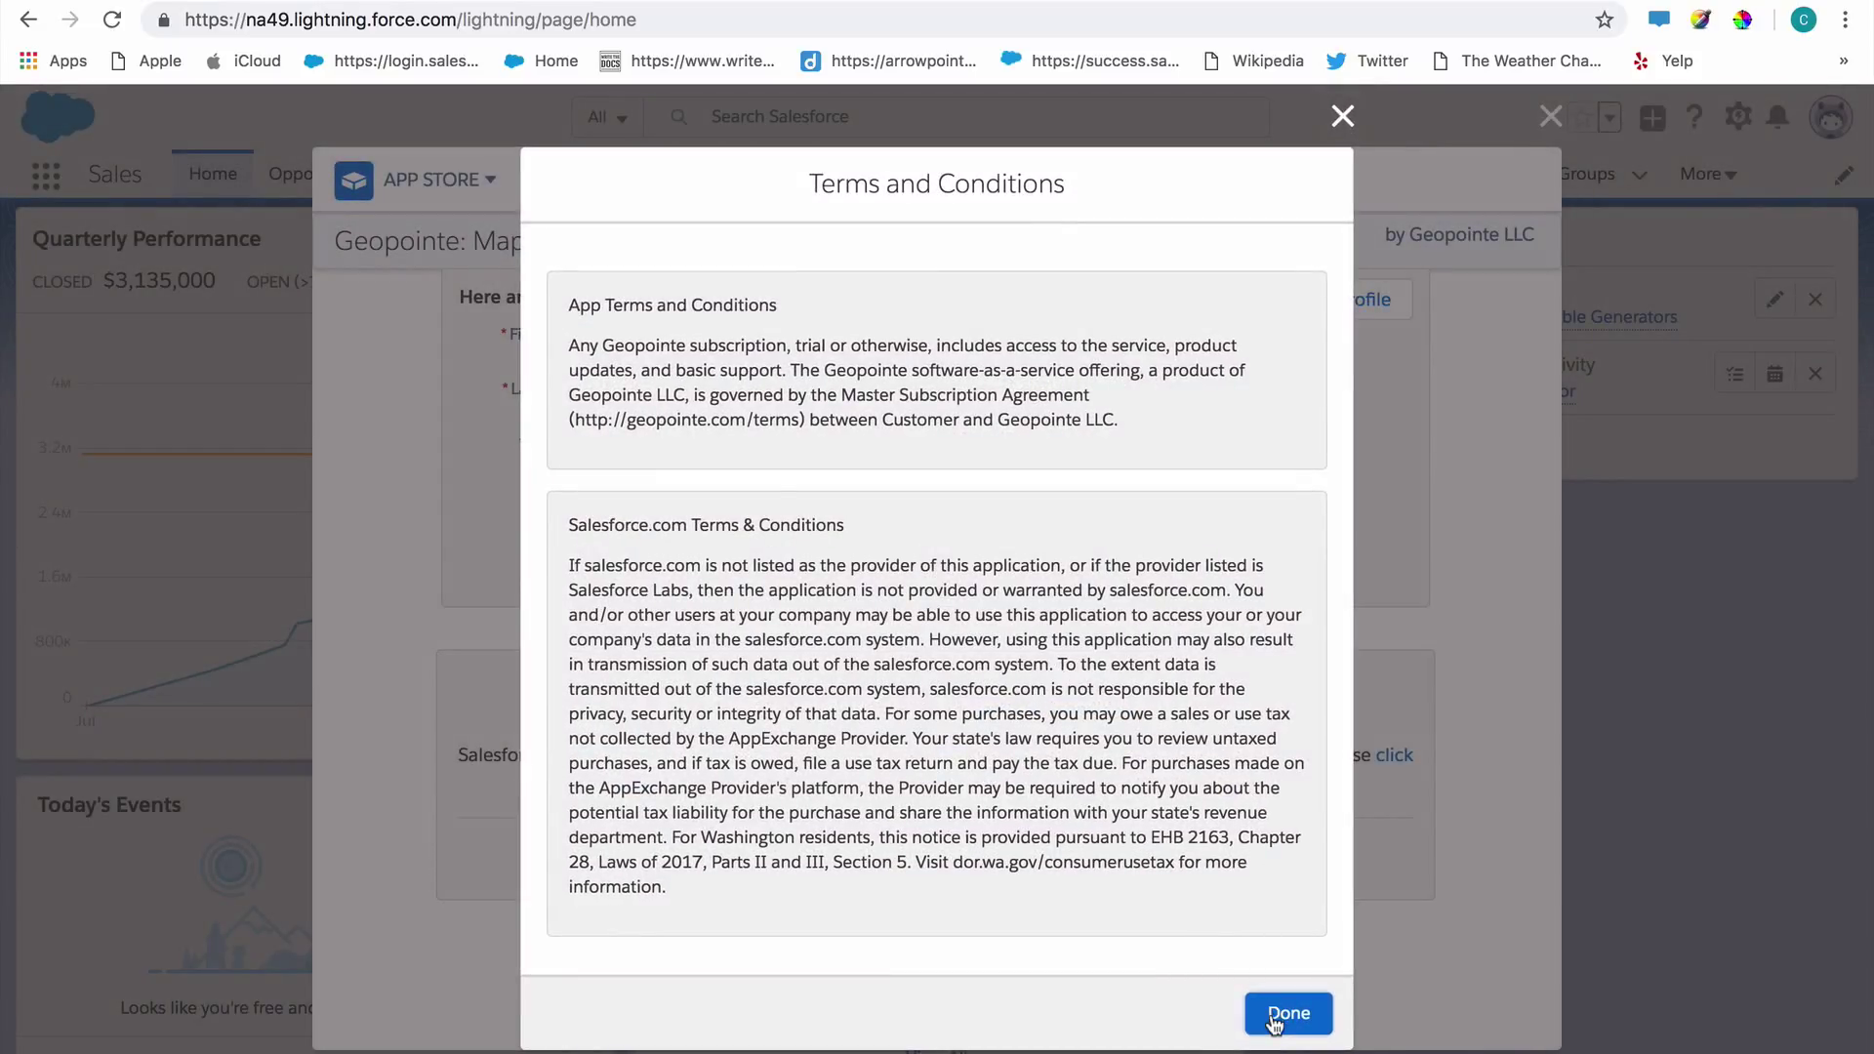
pyautogui.click(740, 707)
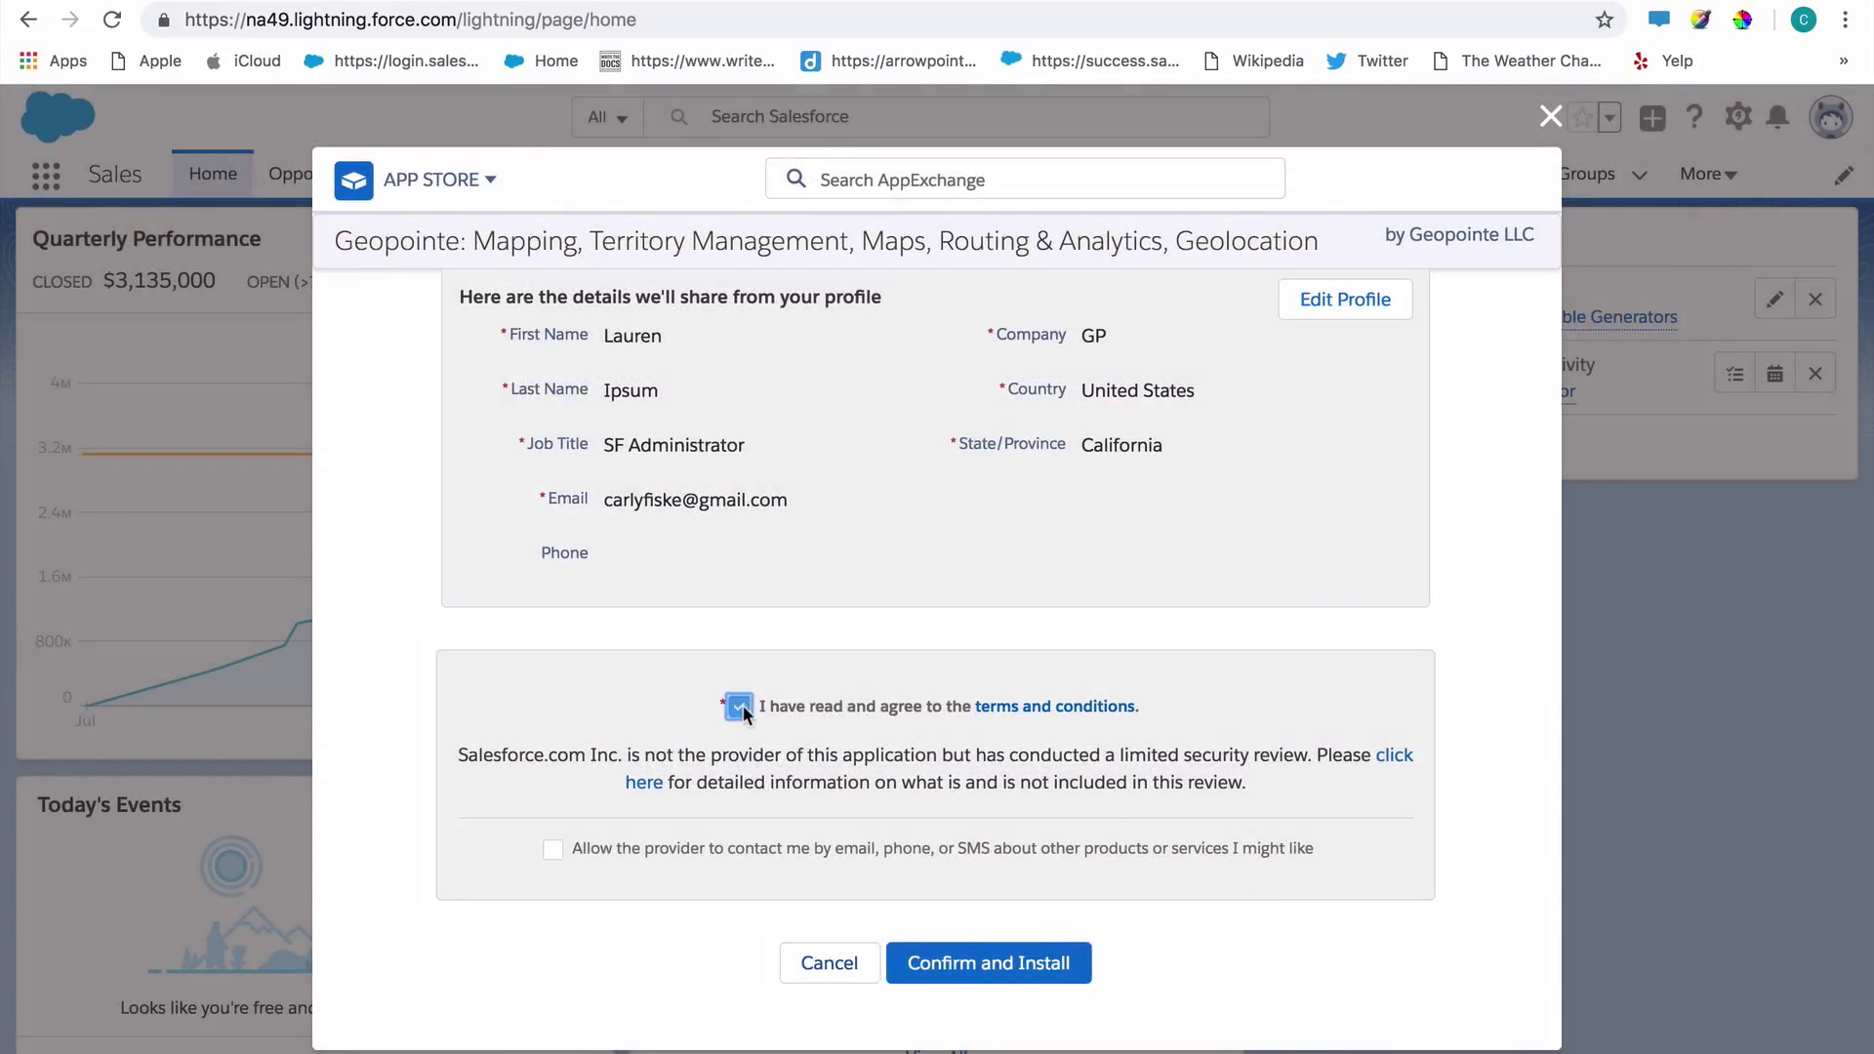
pyautogui.click(976, 966)
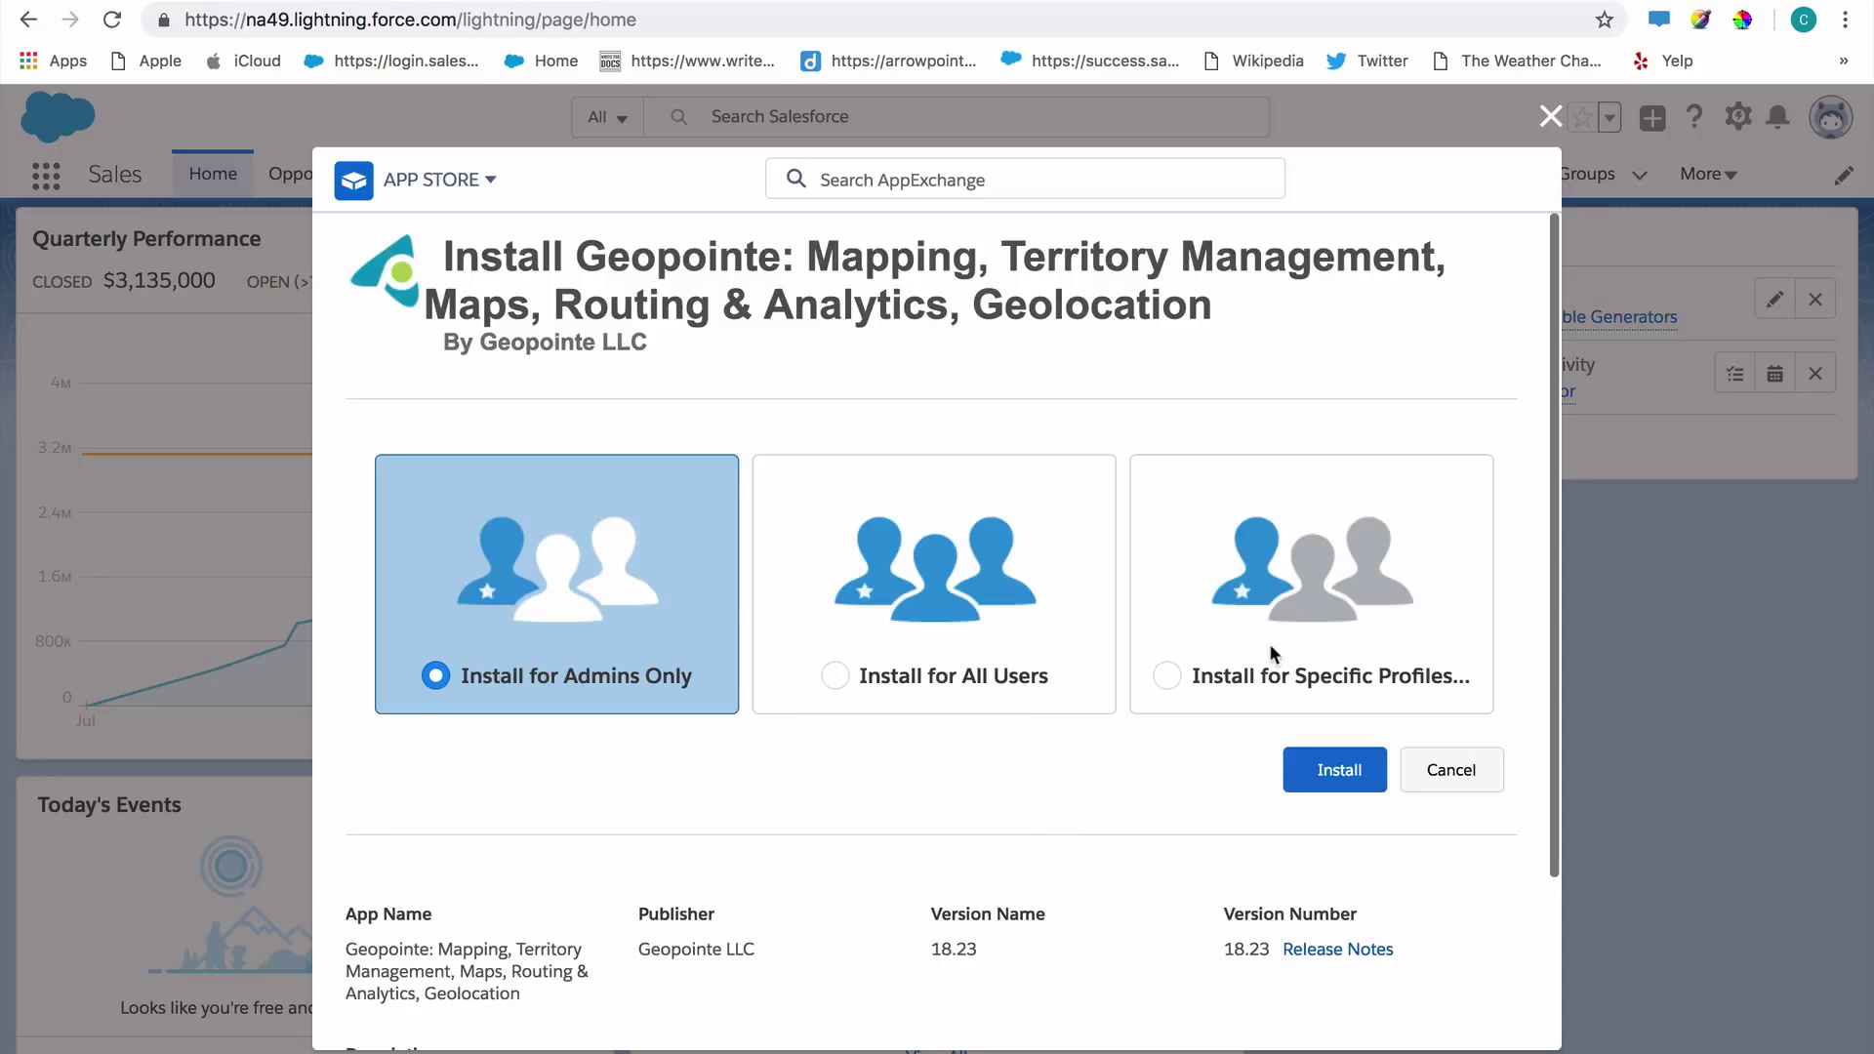
# - Install Geopointe for all users, granting third-party access to api.geopointe.io
pyautogui.click(839, 674)
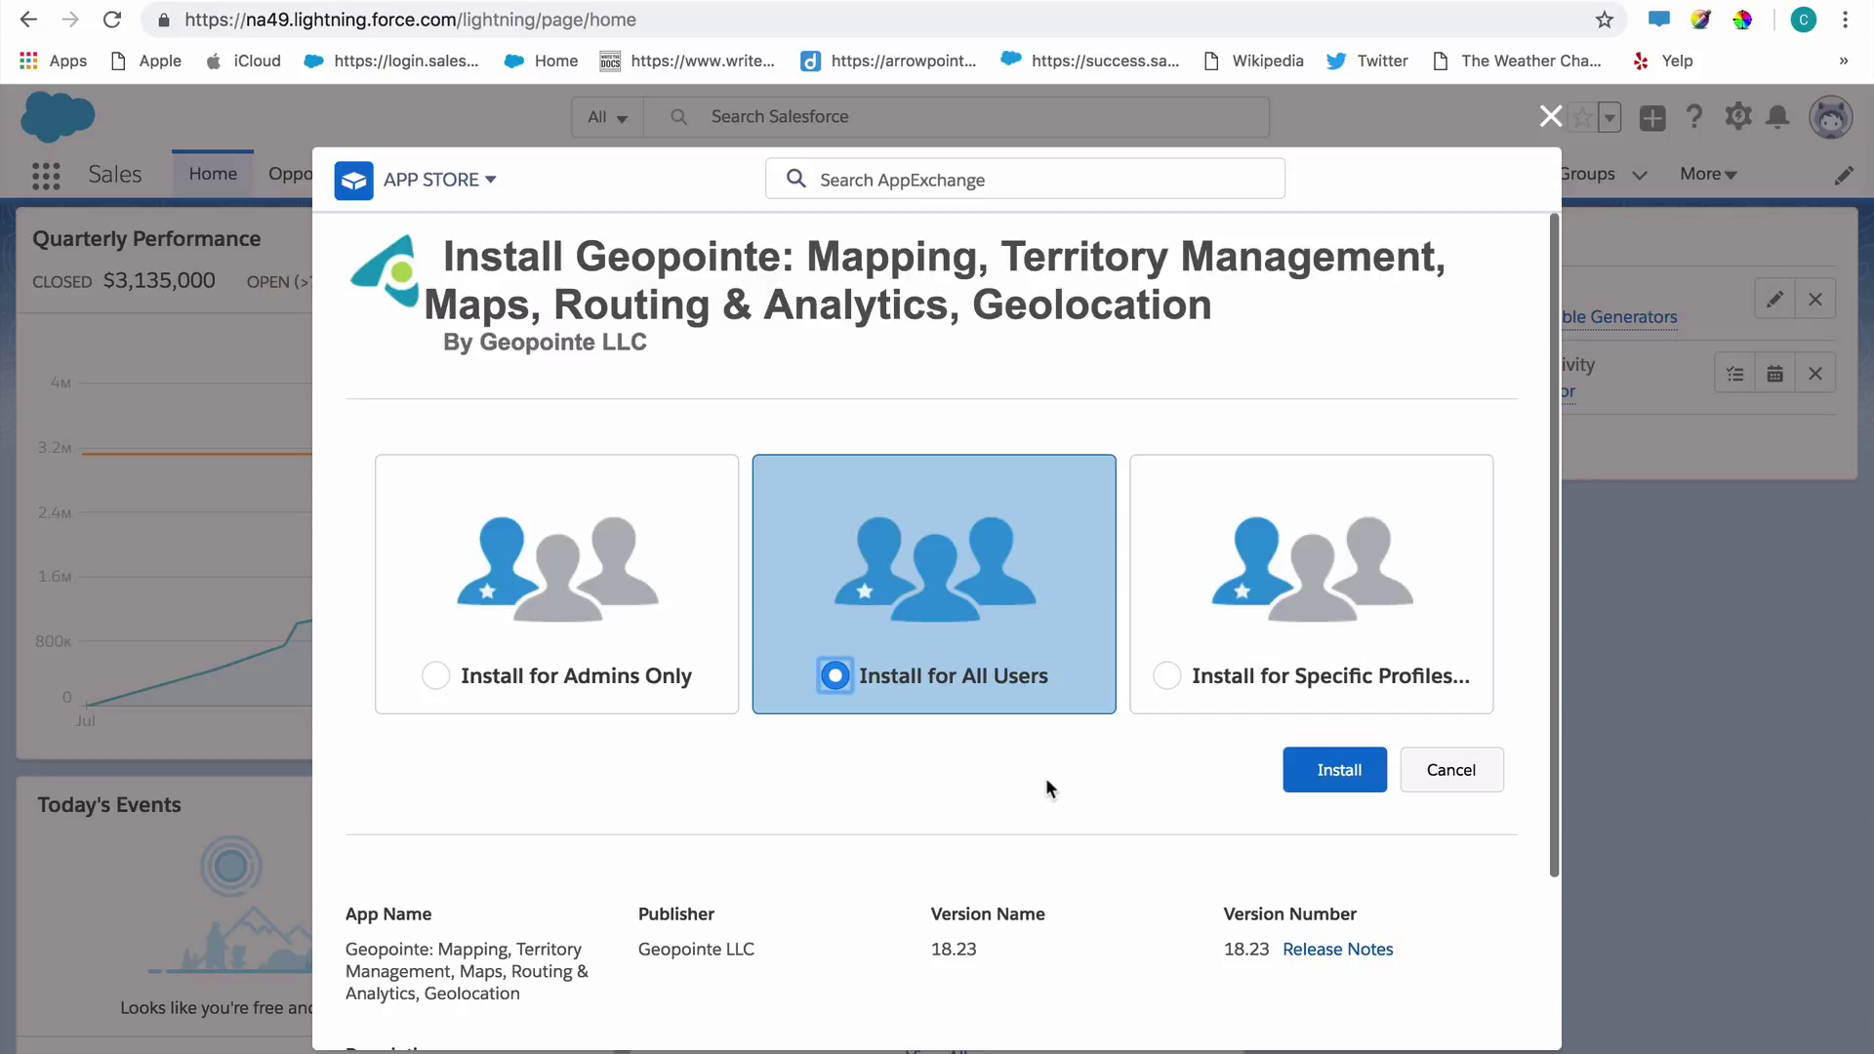
pyautogui.click(1348, 774)
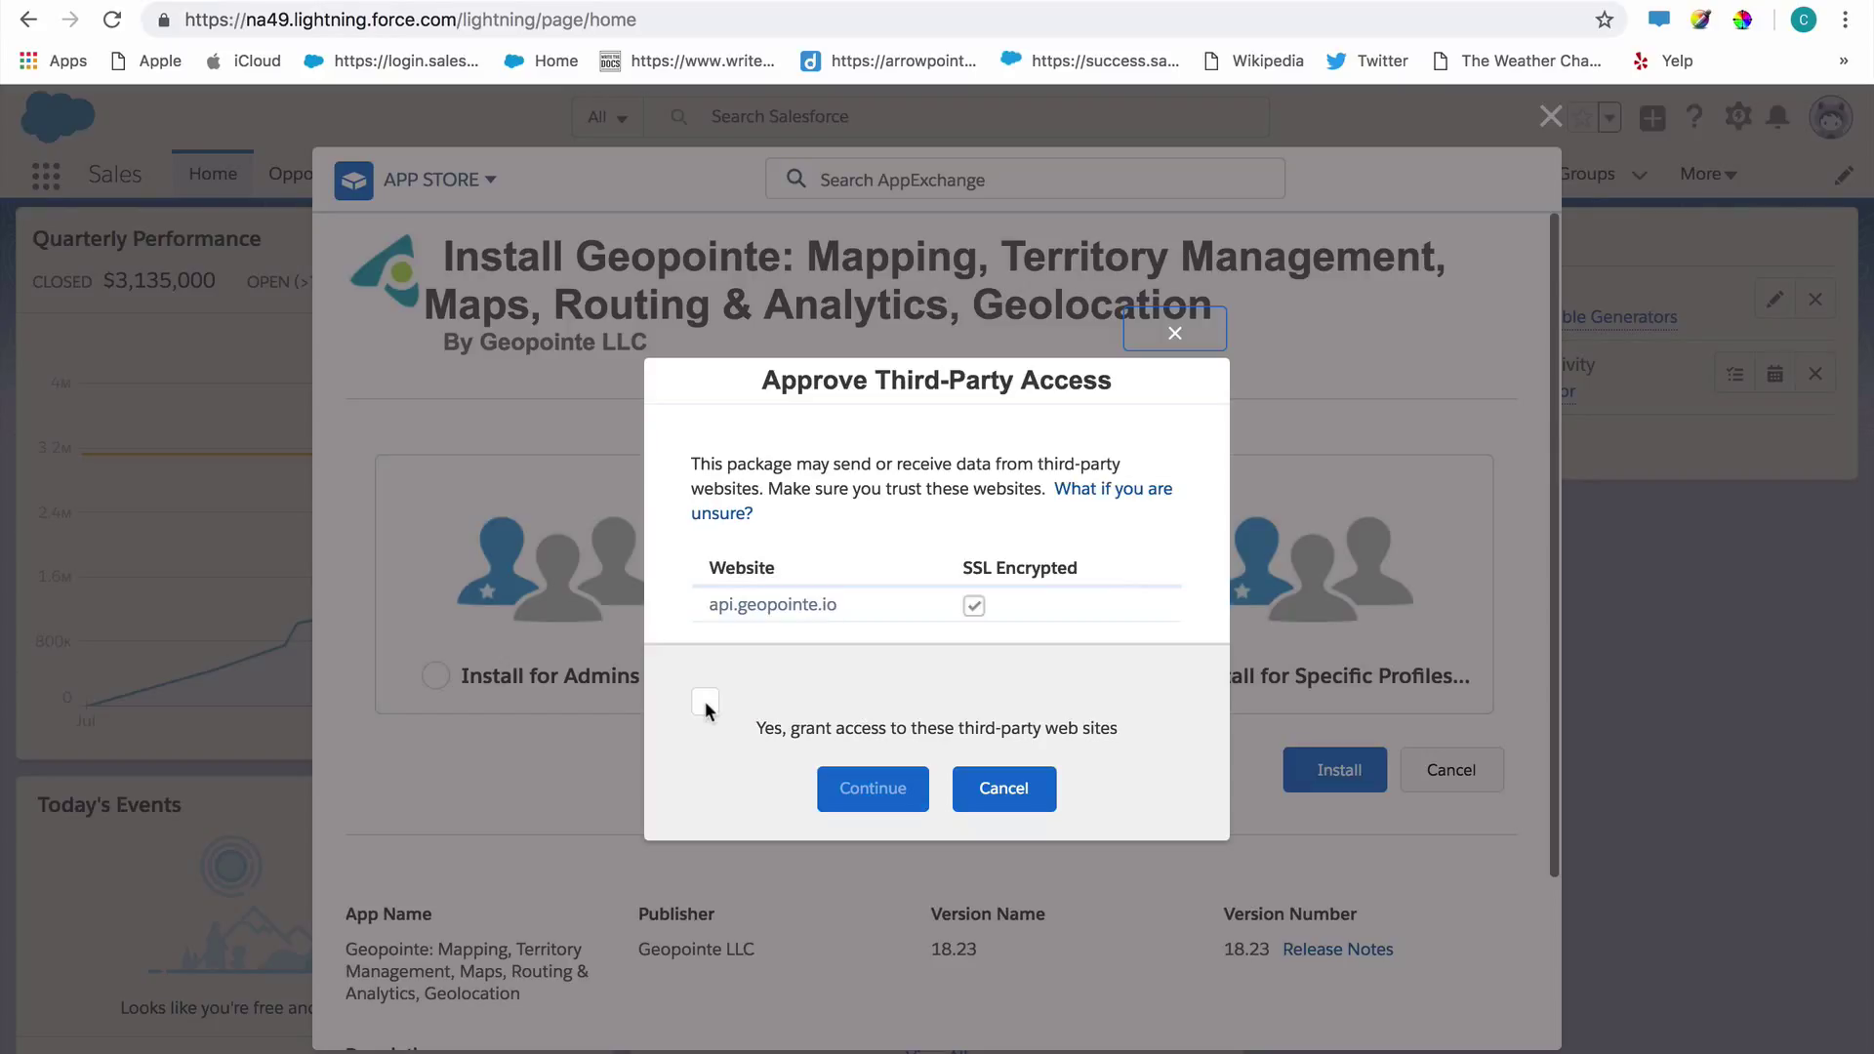
pyautogui.click(708, 709)
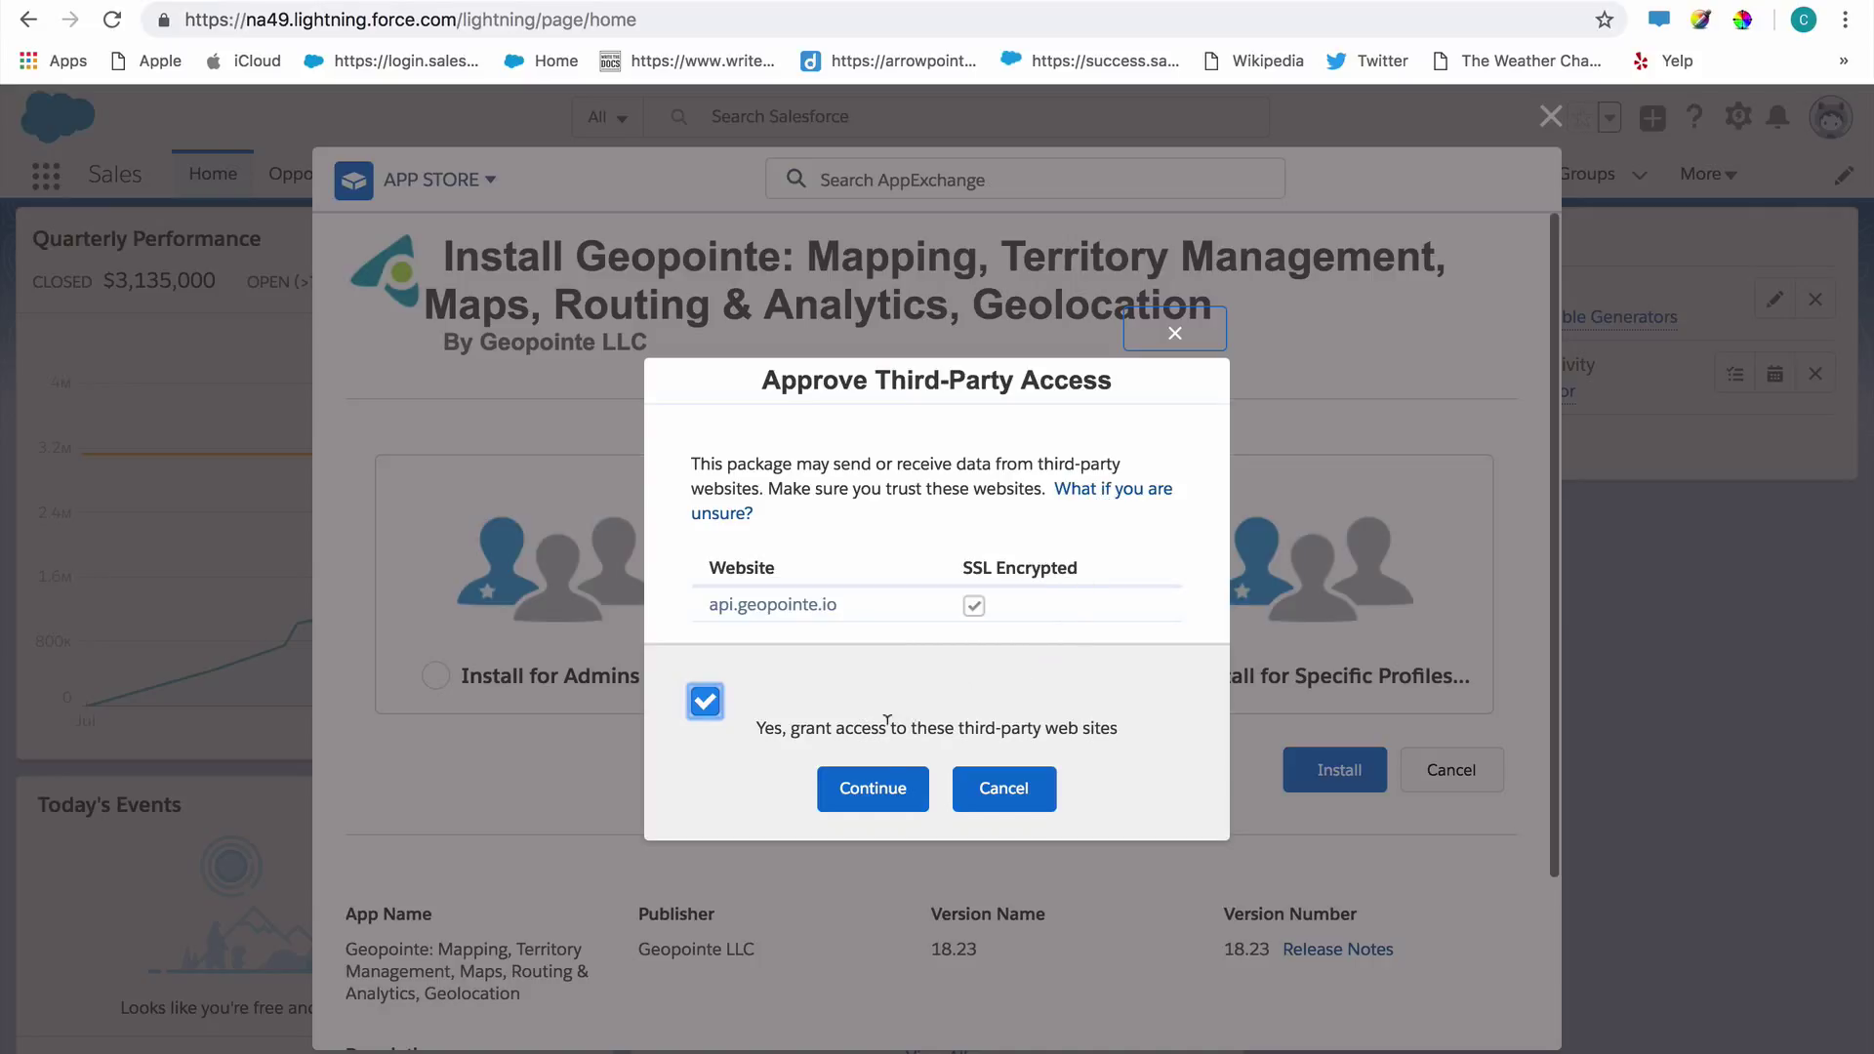
pyautogui.click(875, 788)
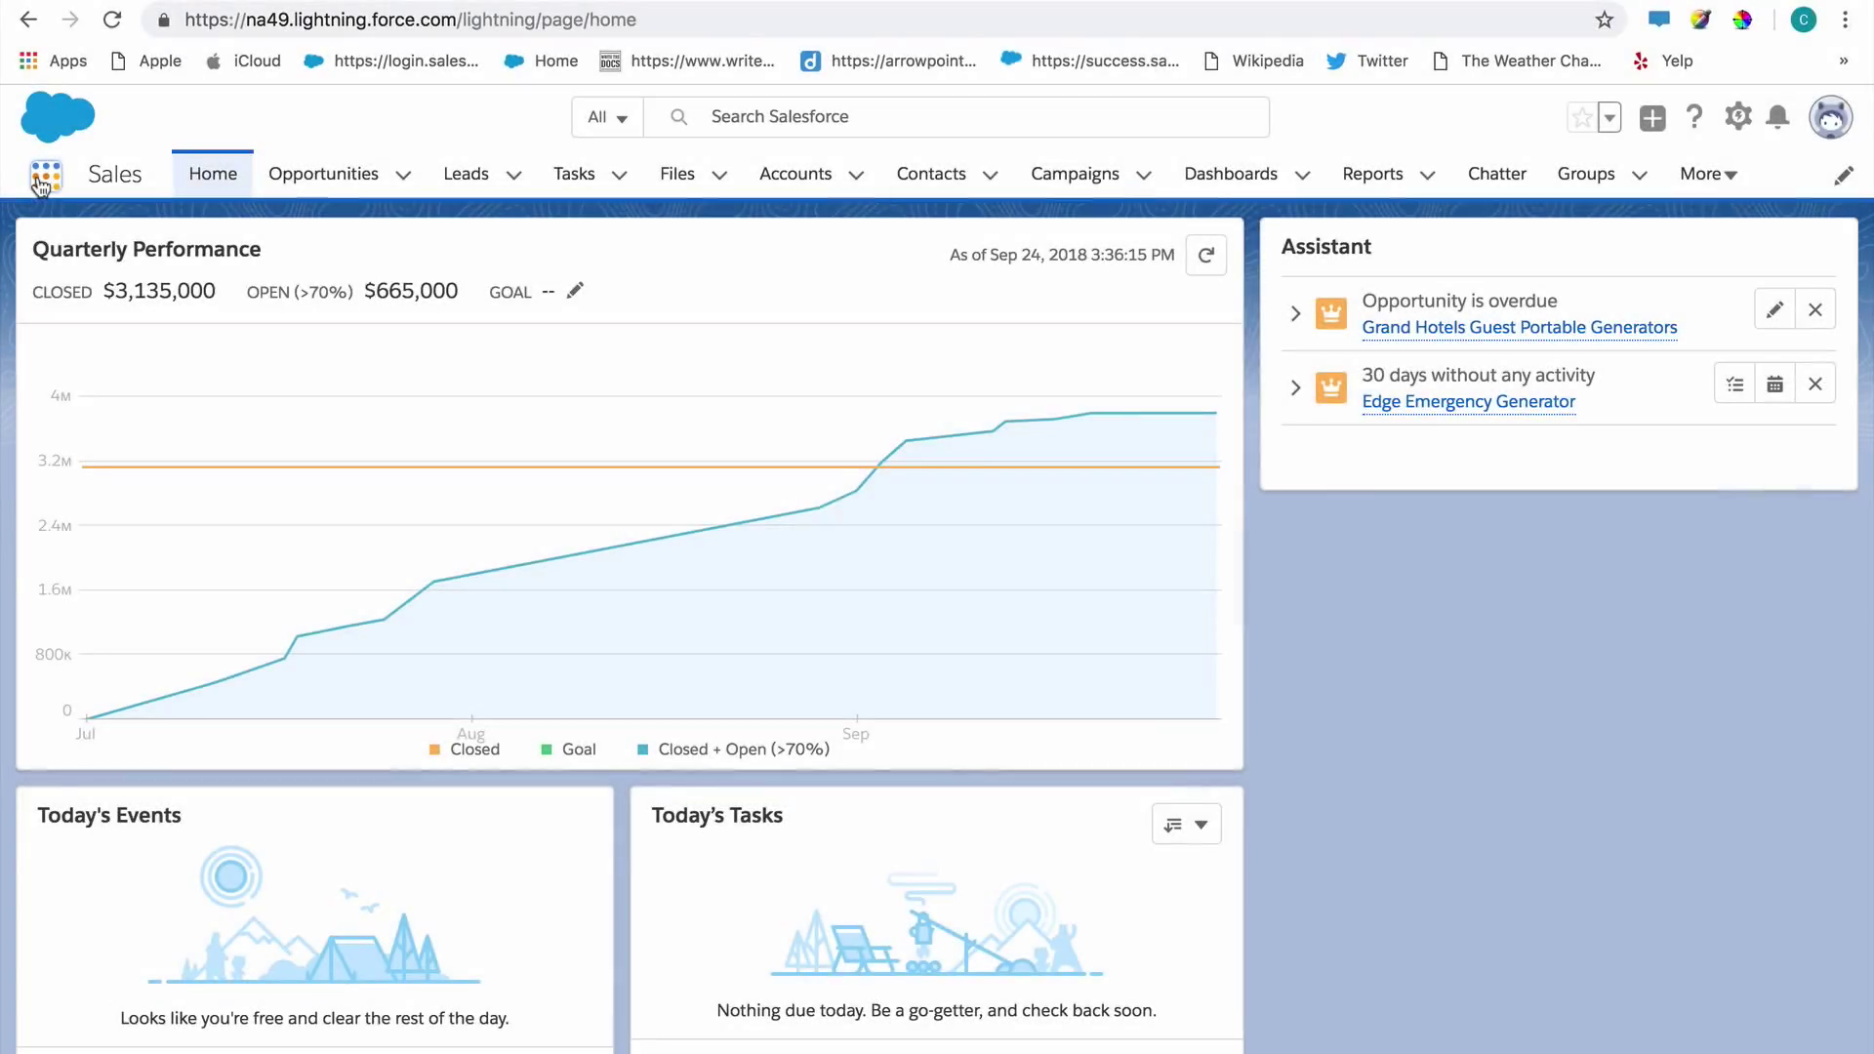
# - Open the Geopointe app from the App Launcher and go to its Geopointe Setup page
pyautogui.click(39, 182)
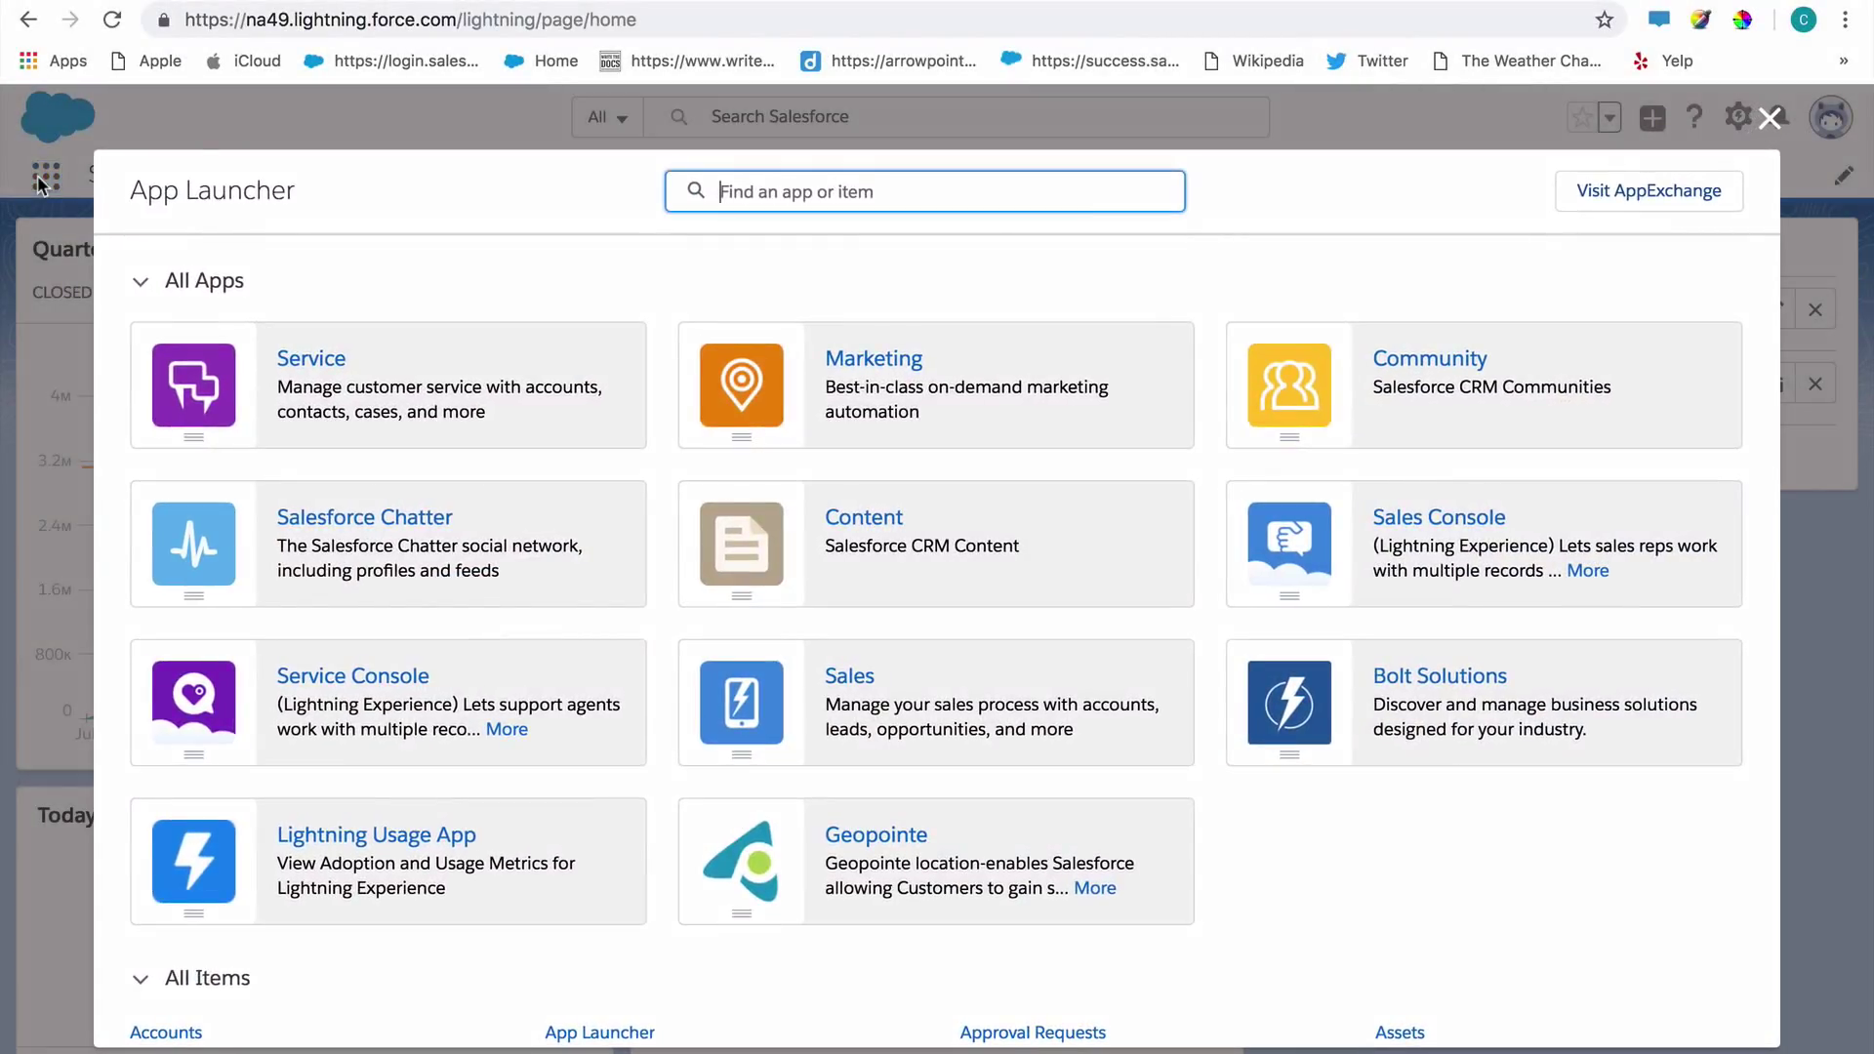
pyautogui.click(832, 837)
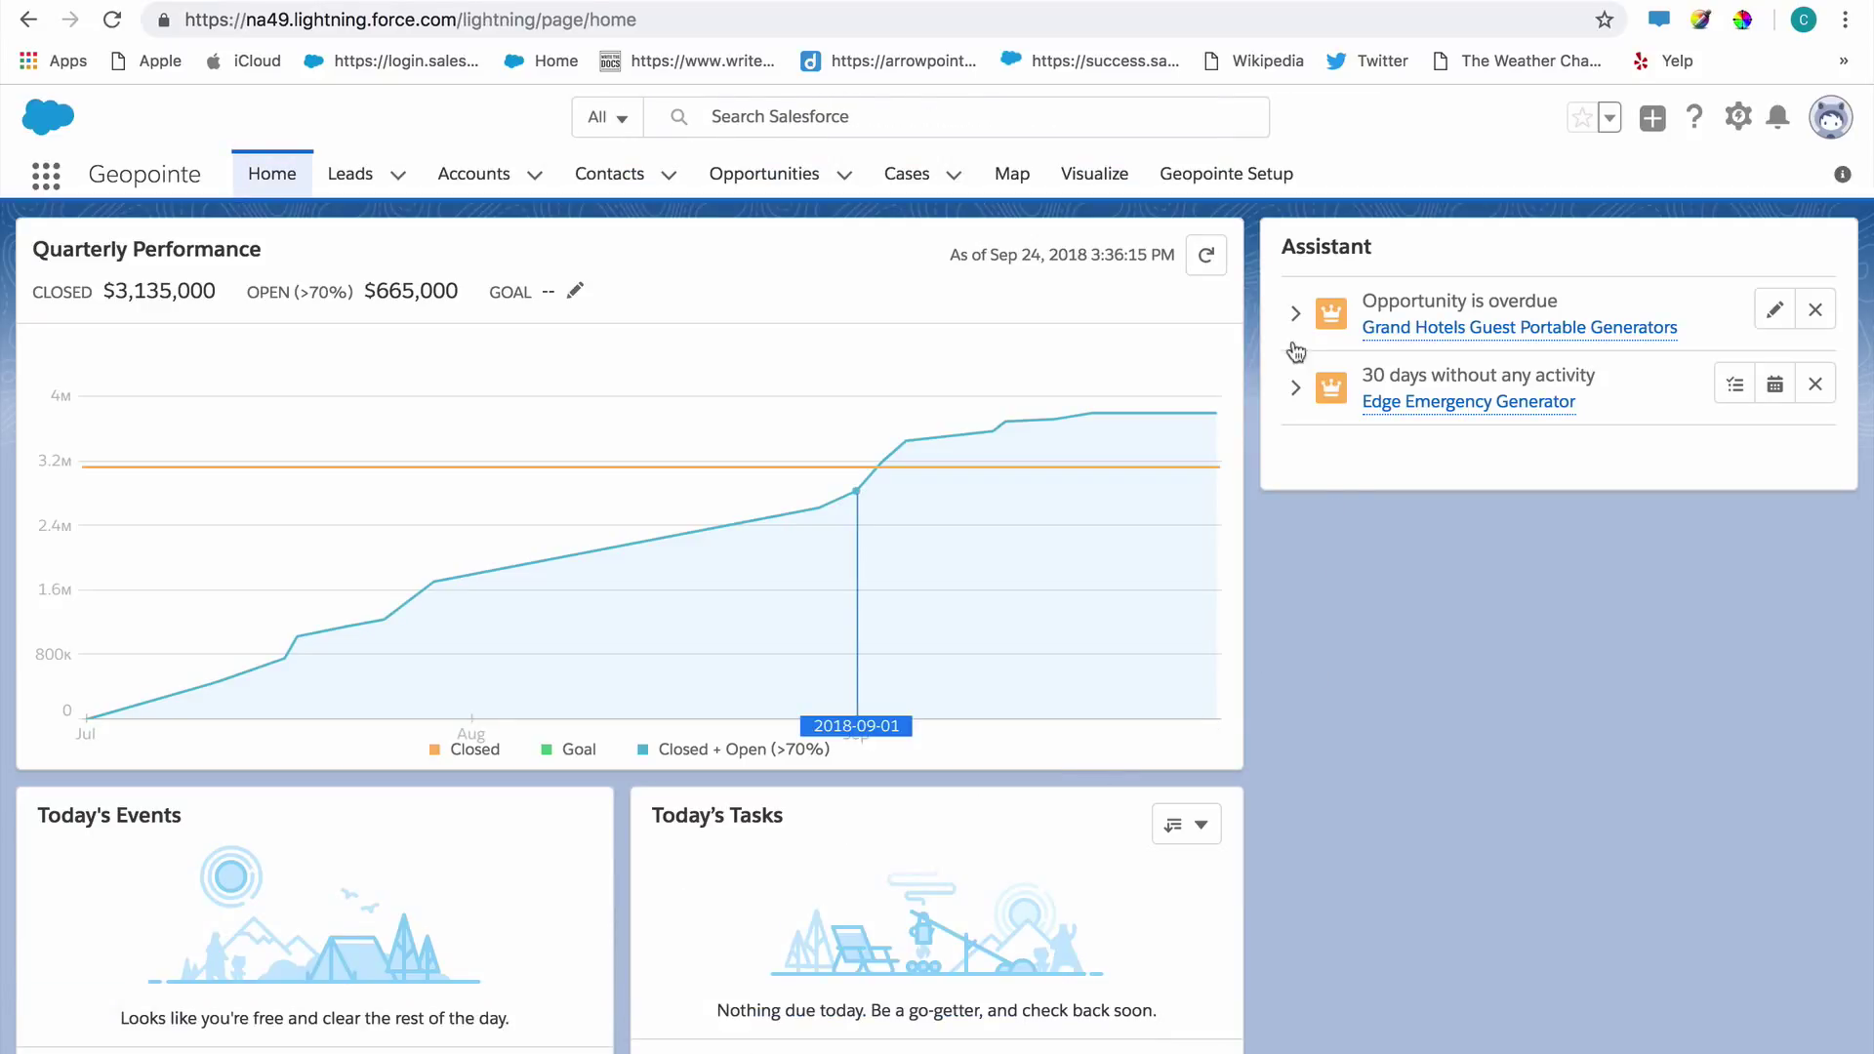
pyautogui.click(1217, 186)
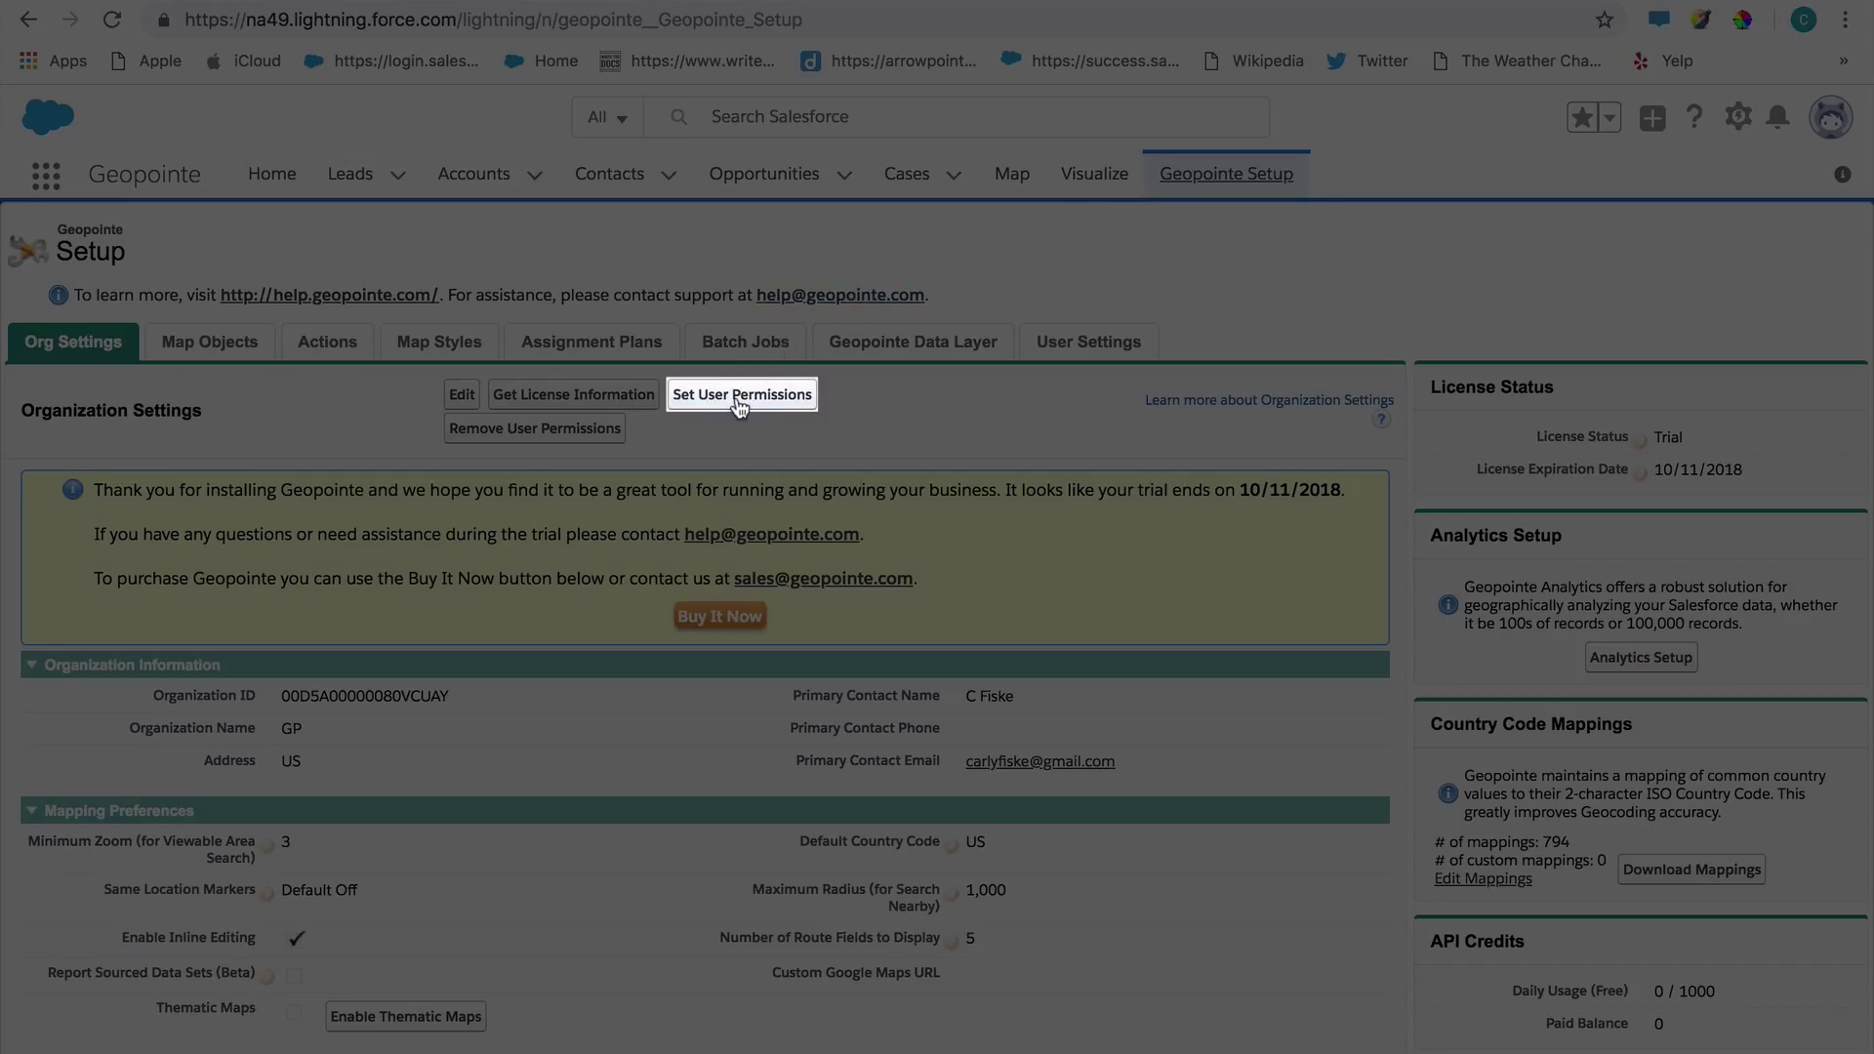
# - Assign Geopointe permission sets via Set User Permissions, then go to Setup Home
pyautogui.click(739, 405)
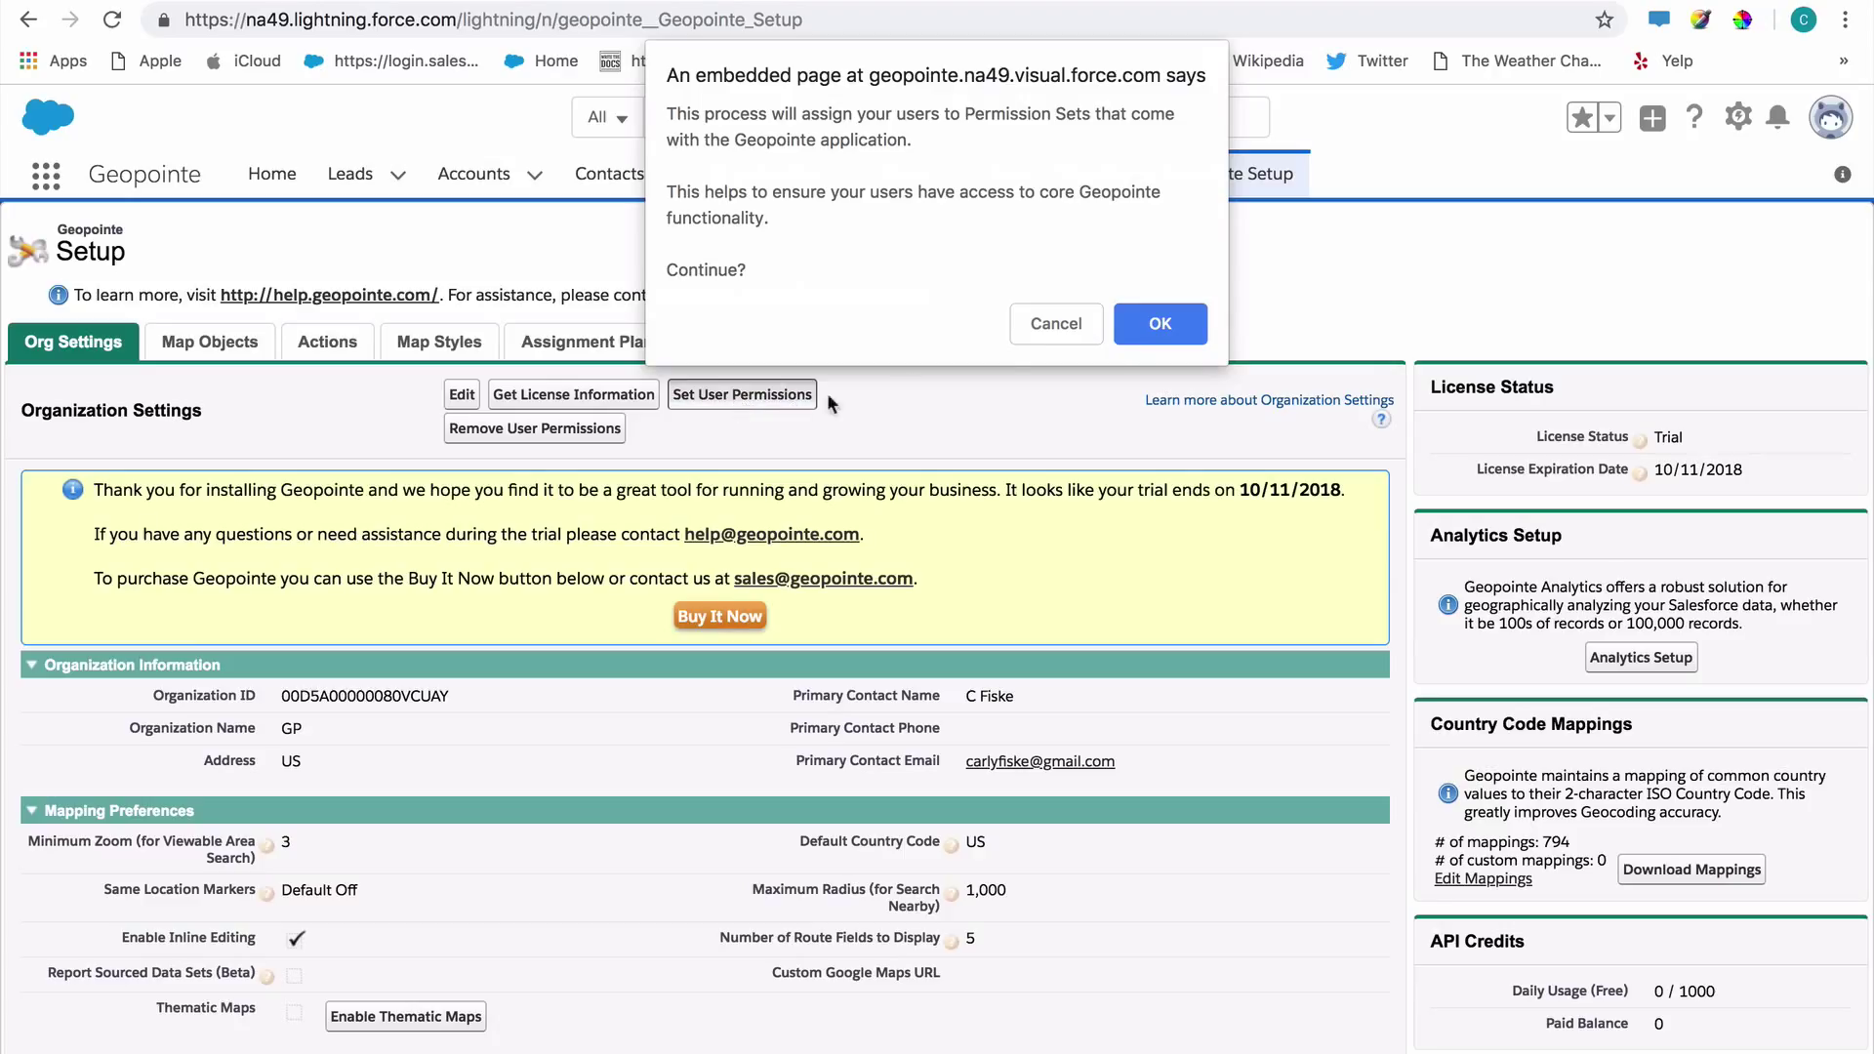
pyautogui.click(1173, 326)
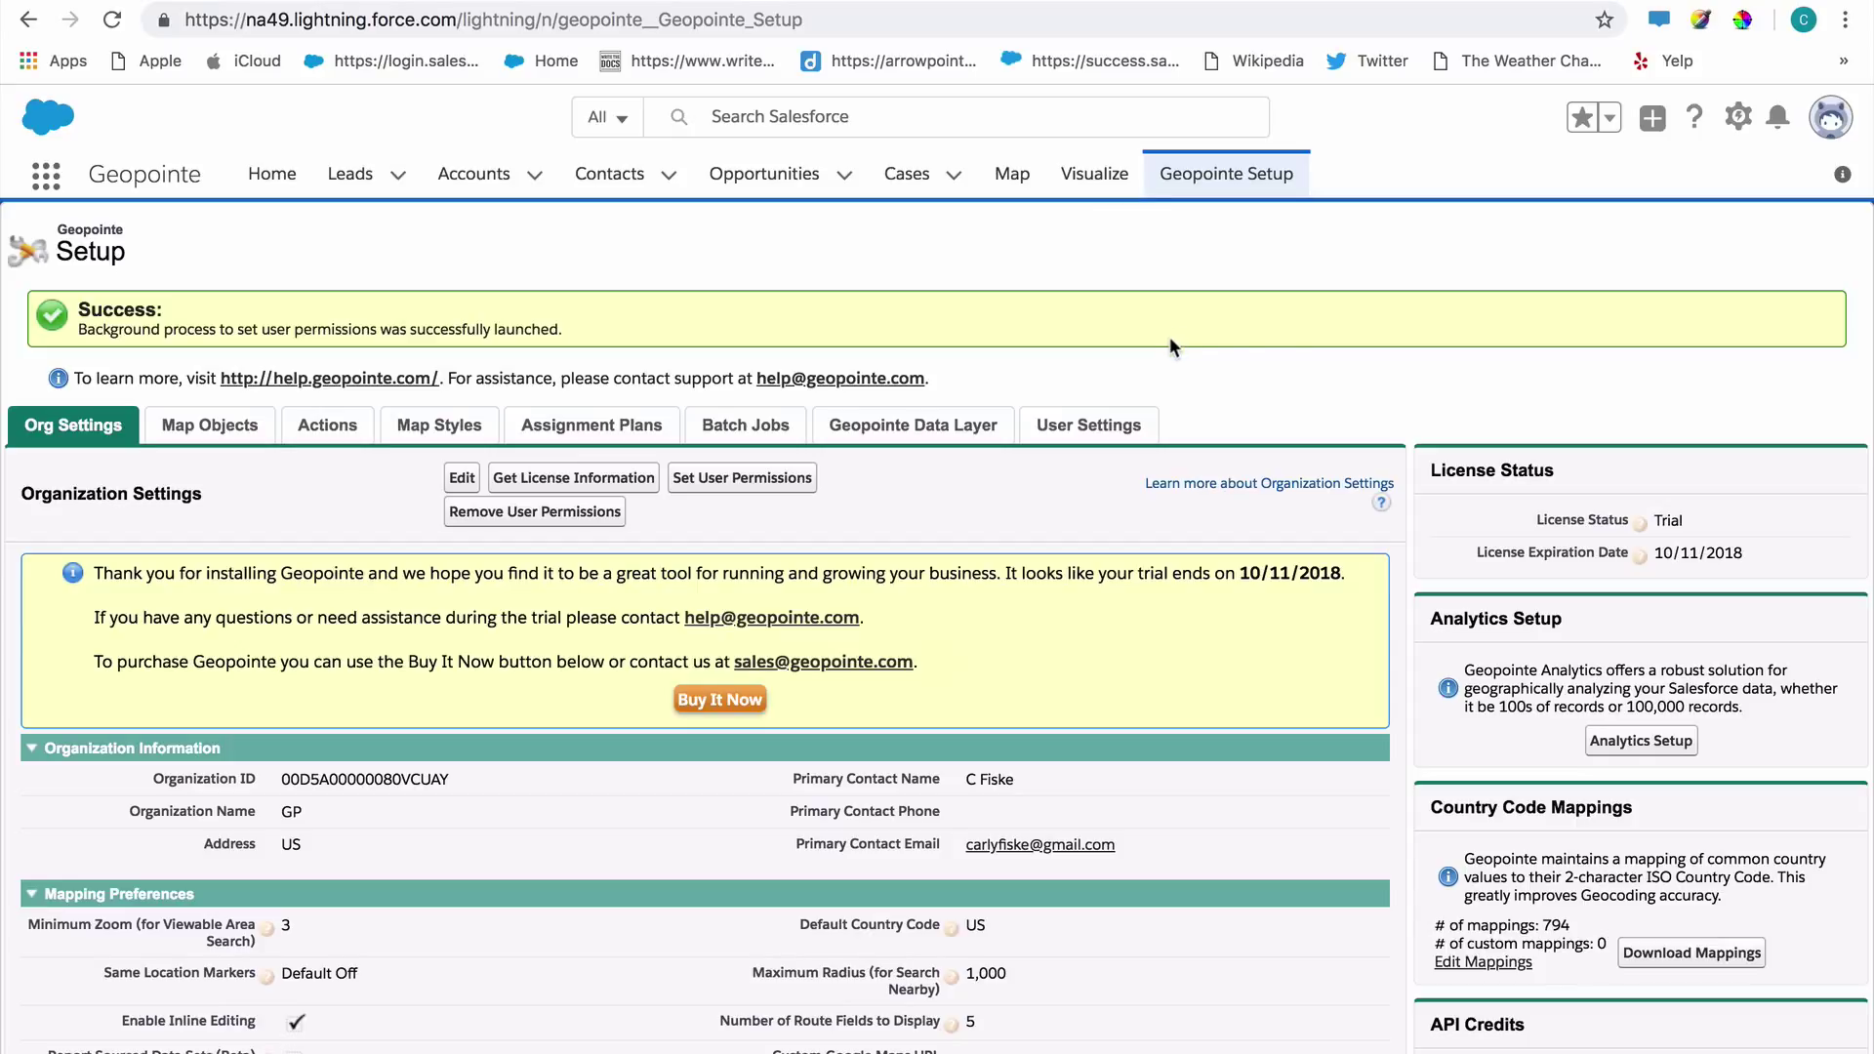
pyautogui.click(1737, 118)
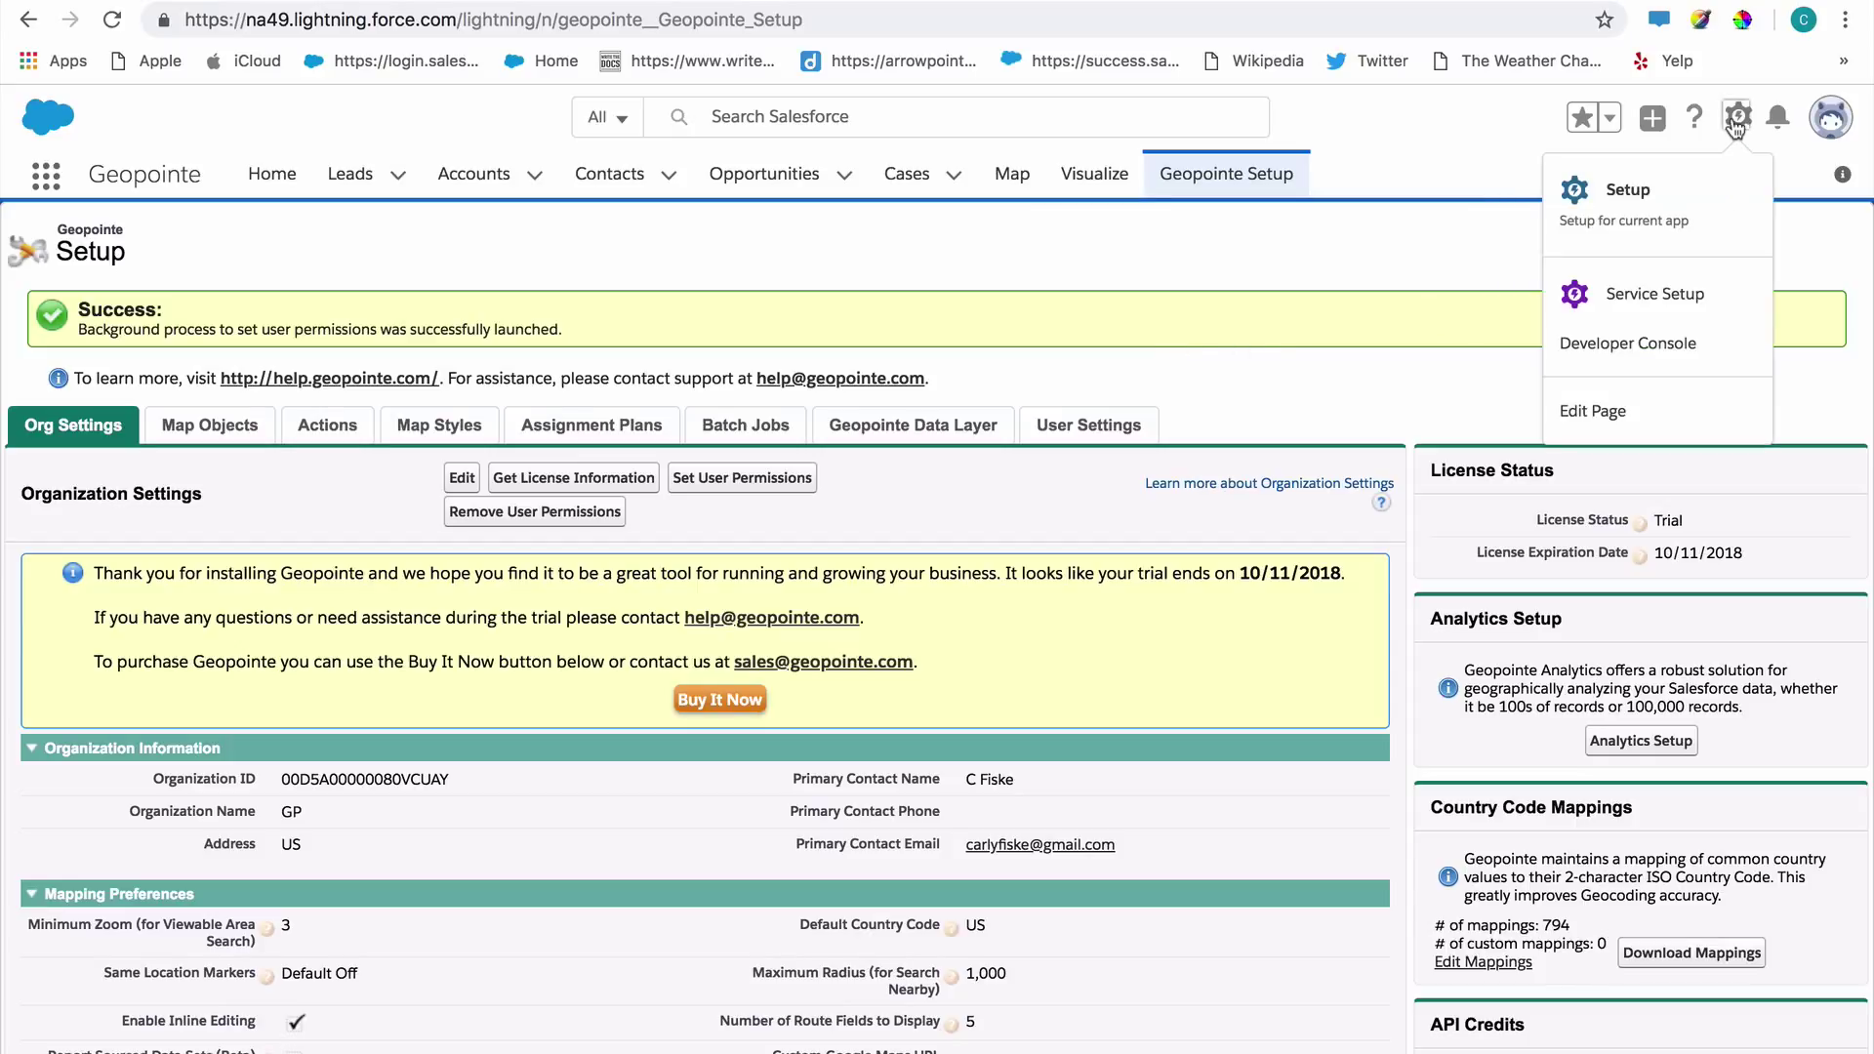
pyautogui.click(1650, 191)
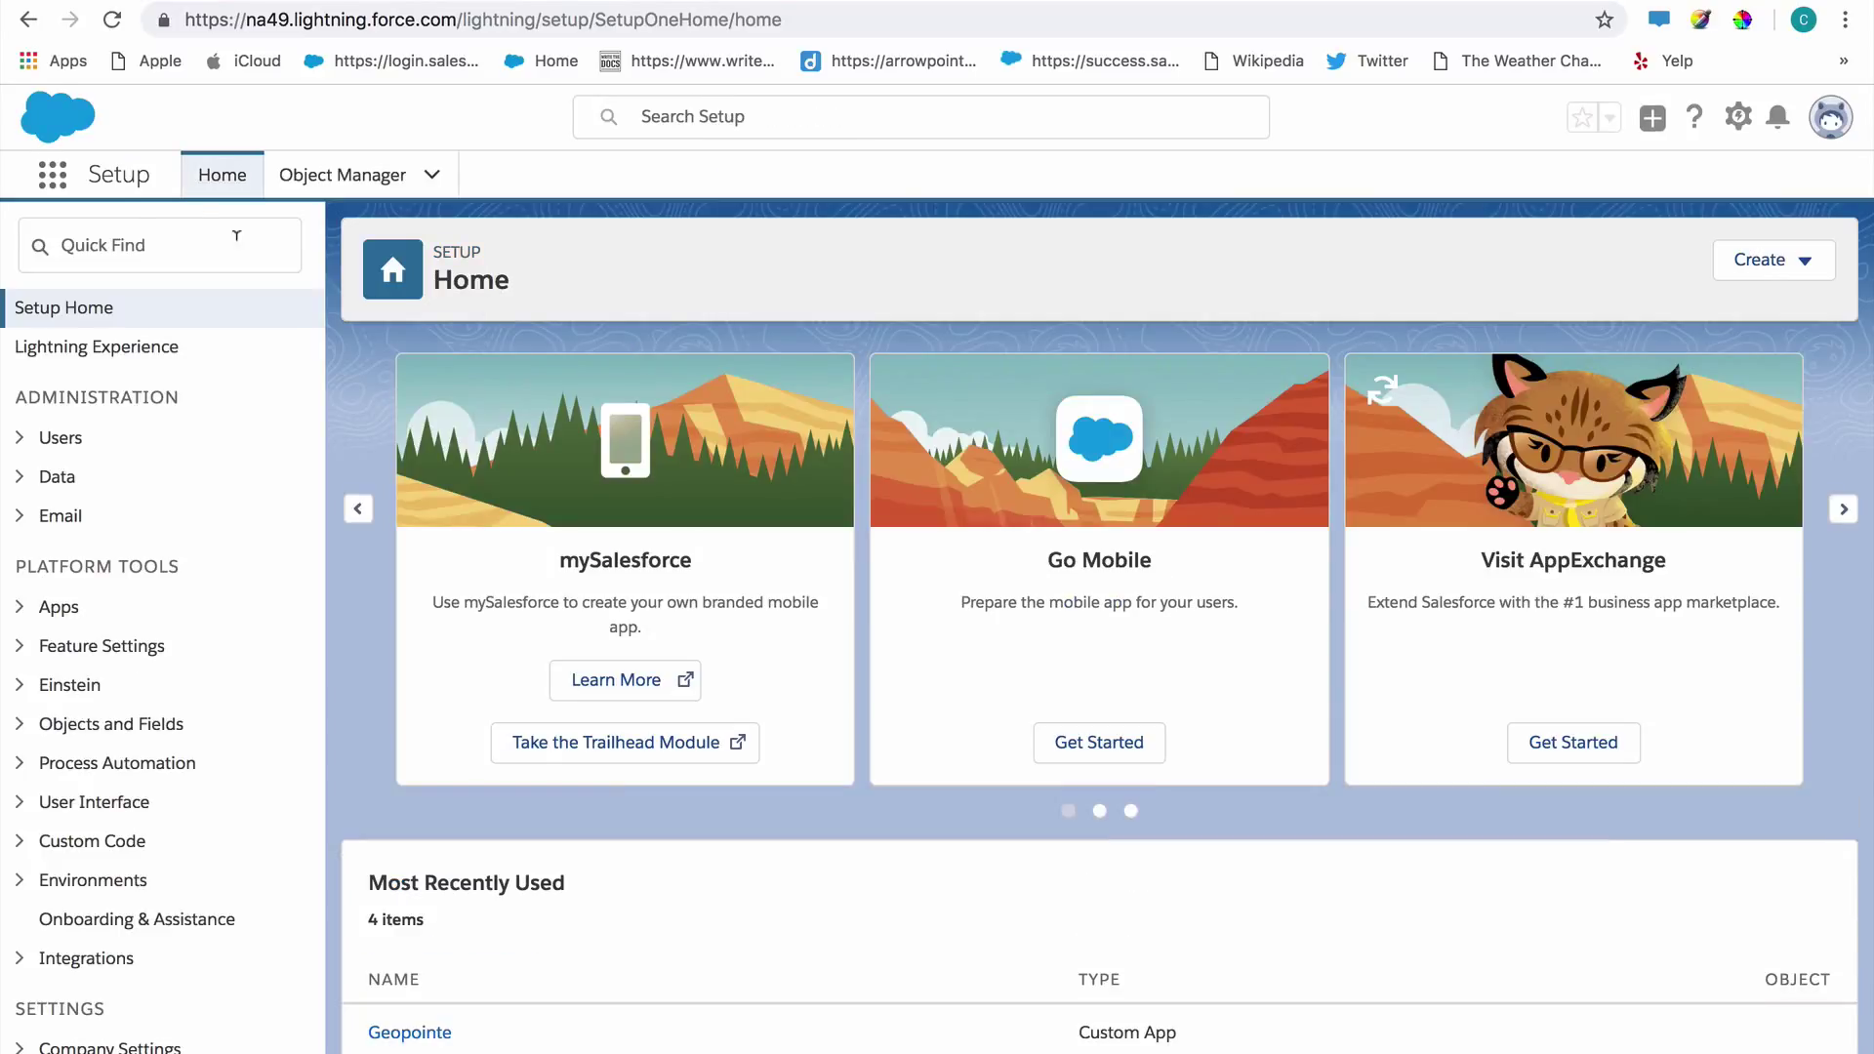
# - Find Installed Packages with Quick Find 'installed' and manage Geopointe's licenses
pyautogui.click(104, 242)
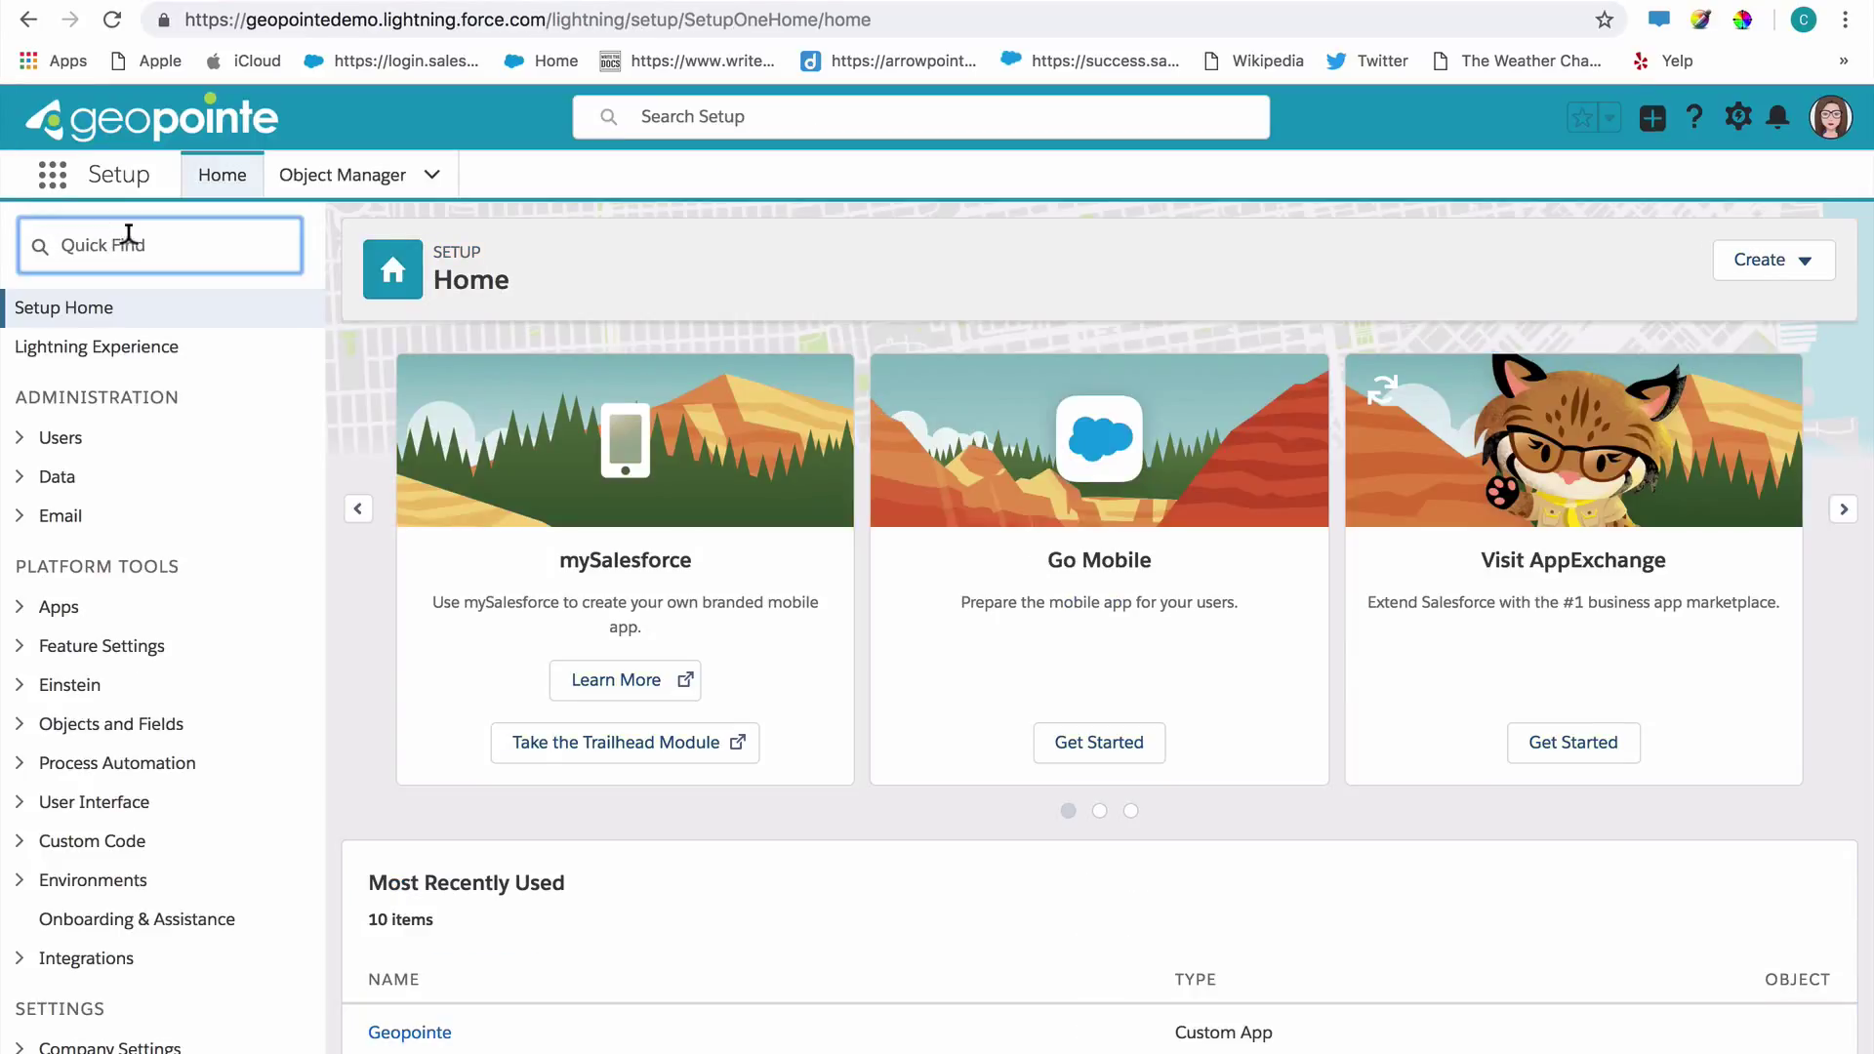
pyautogui.write('installed')
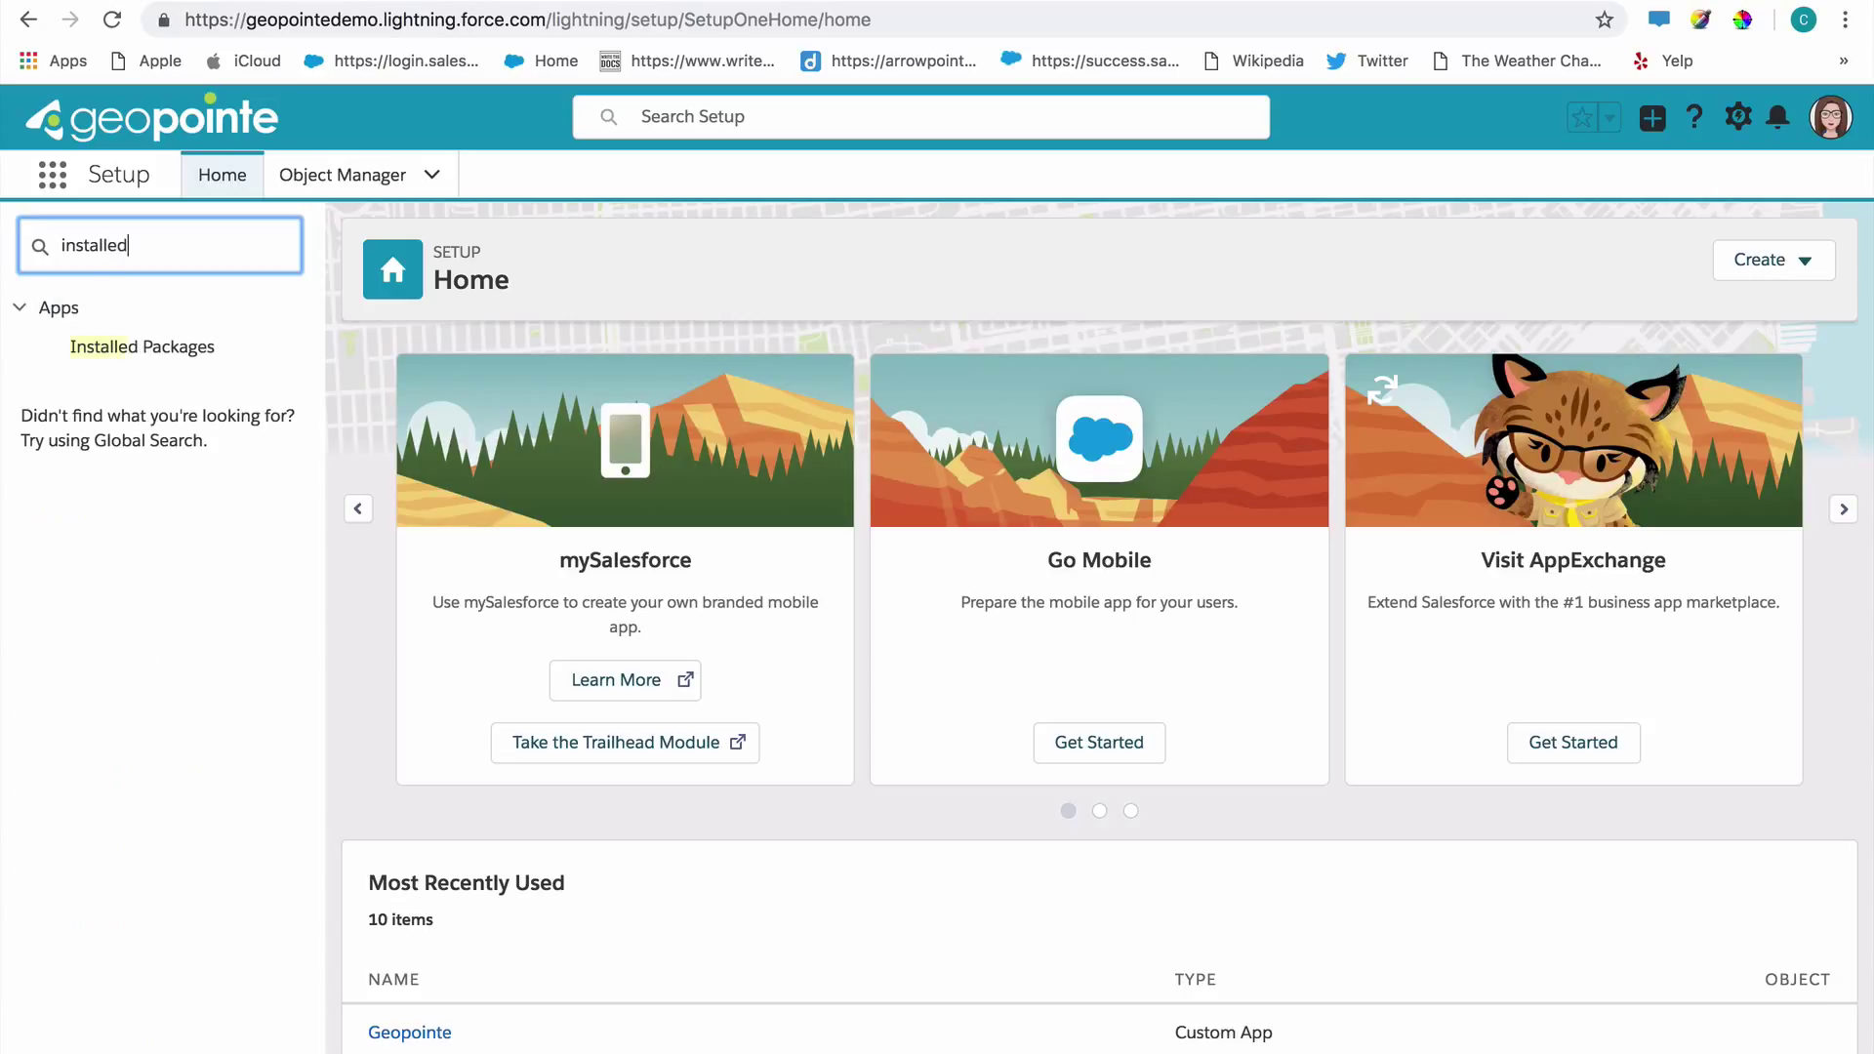
pyautogui.click(107, 351)
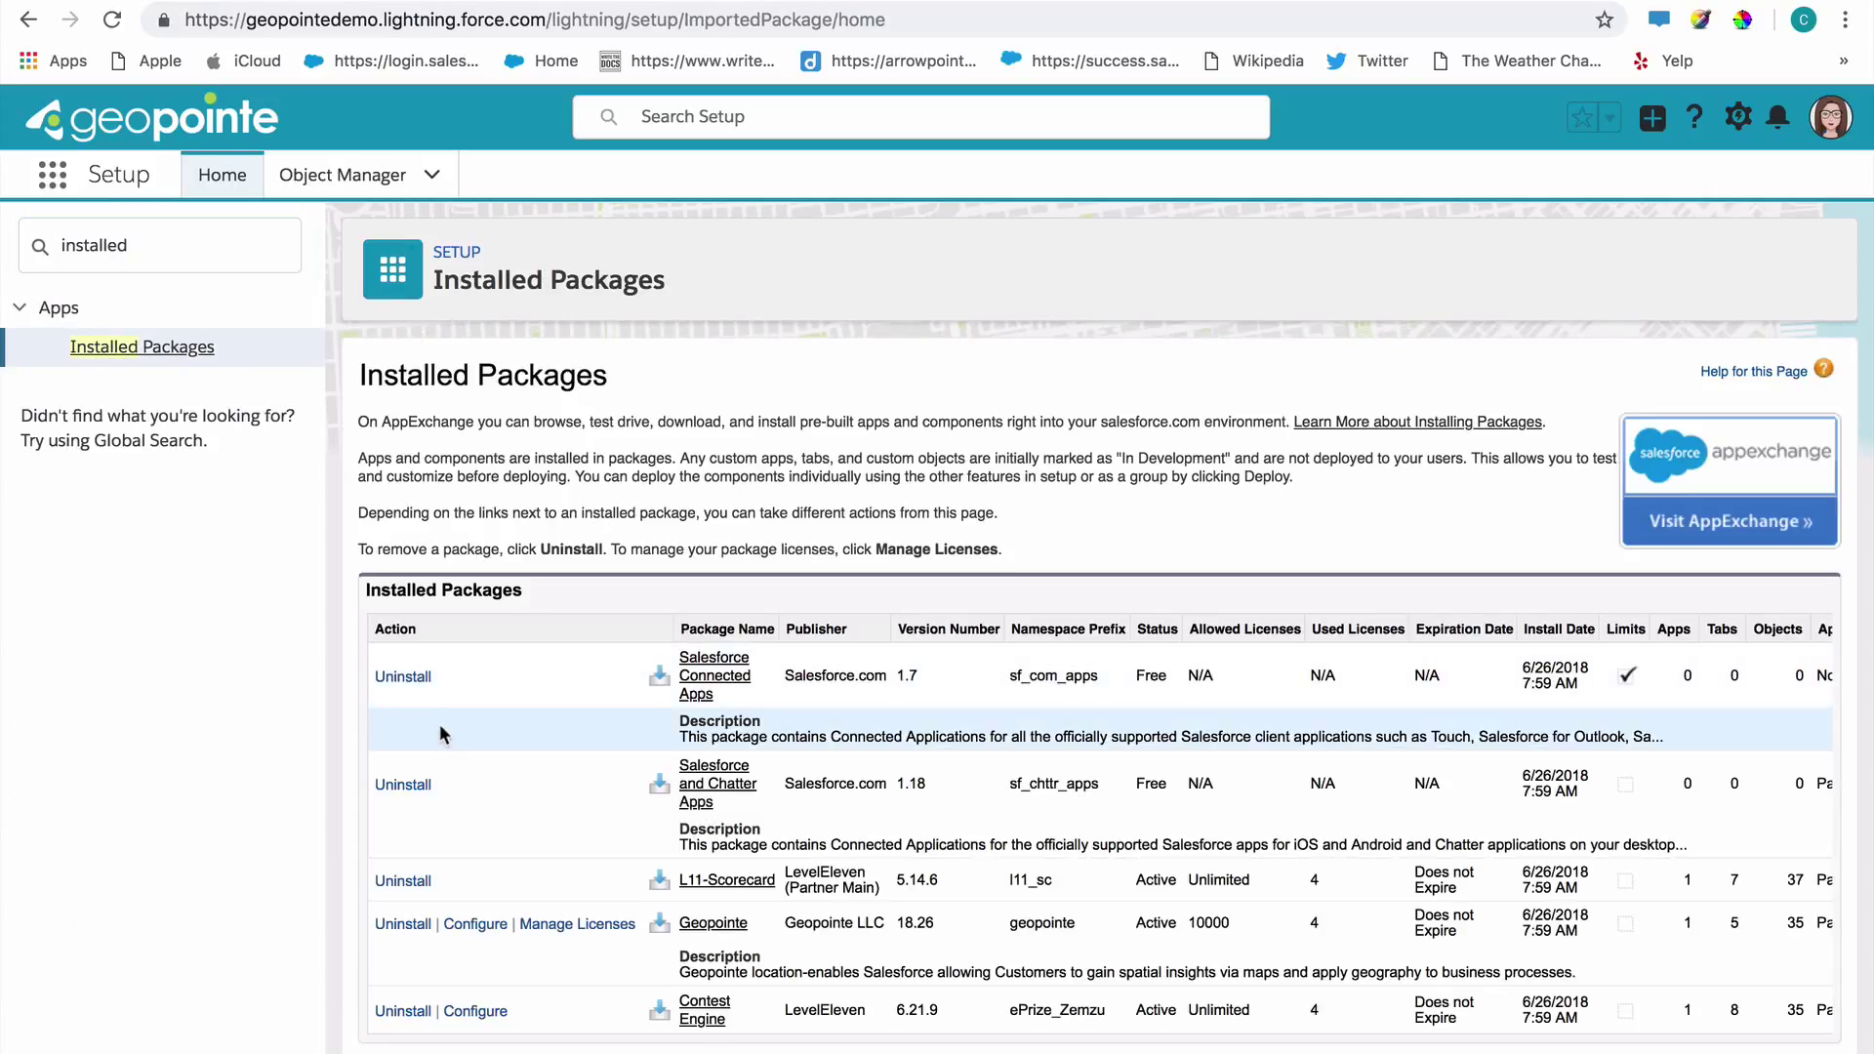
pyautogui.scroll(-1, 439, 723)
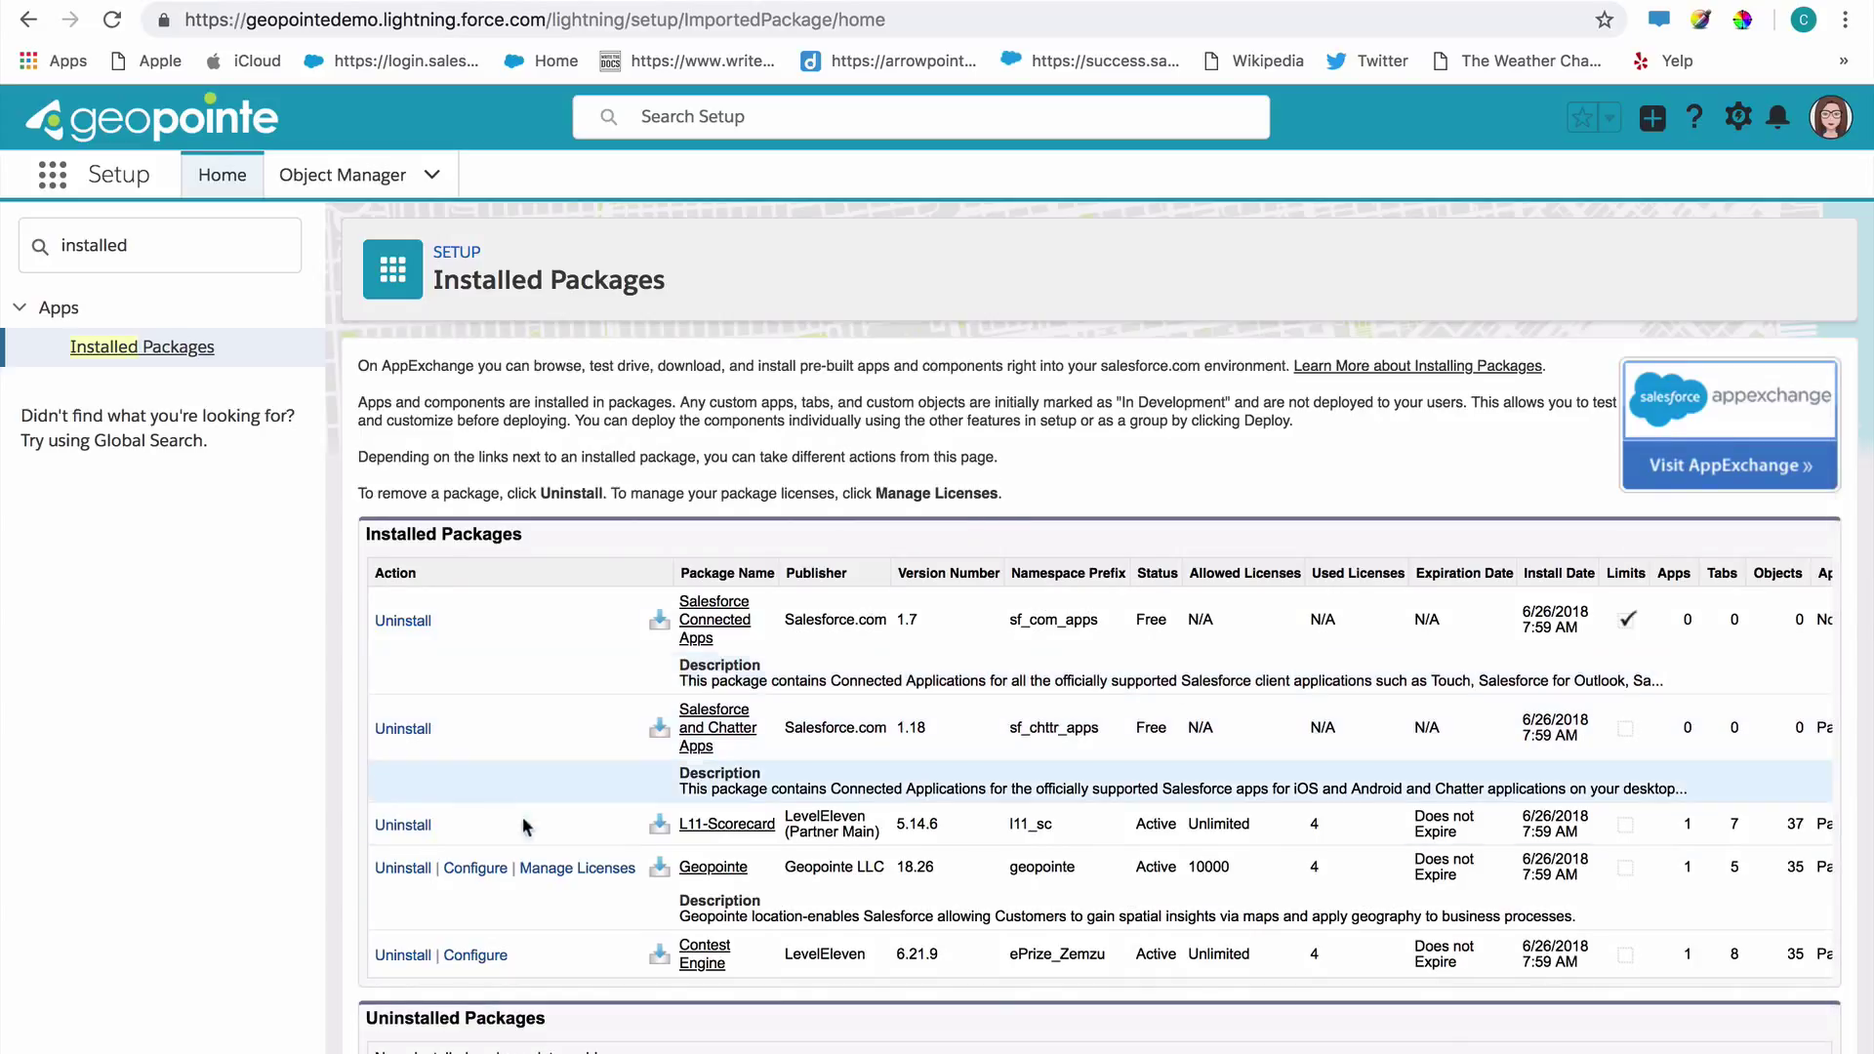
pyautogui.click(571, 868)
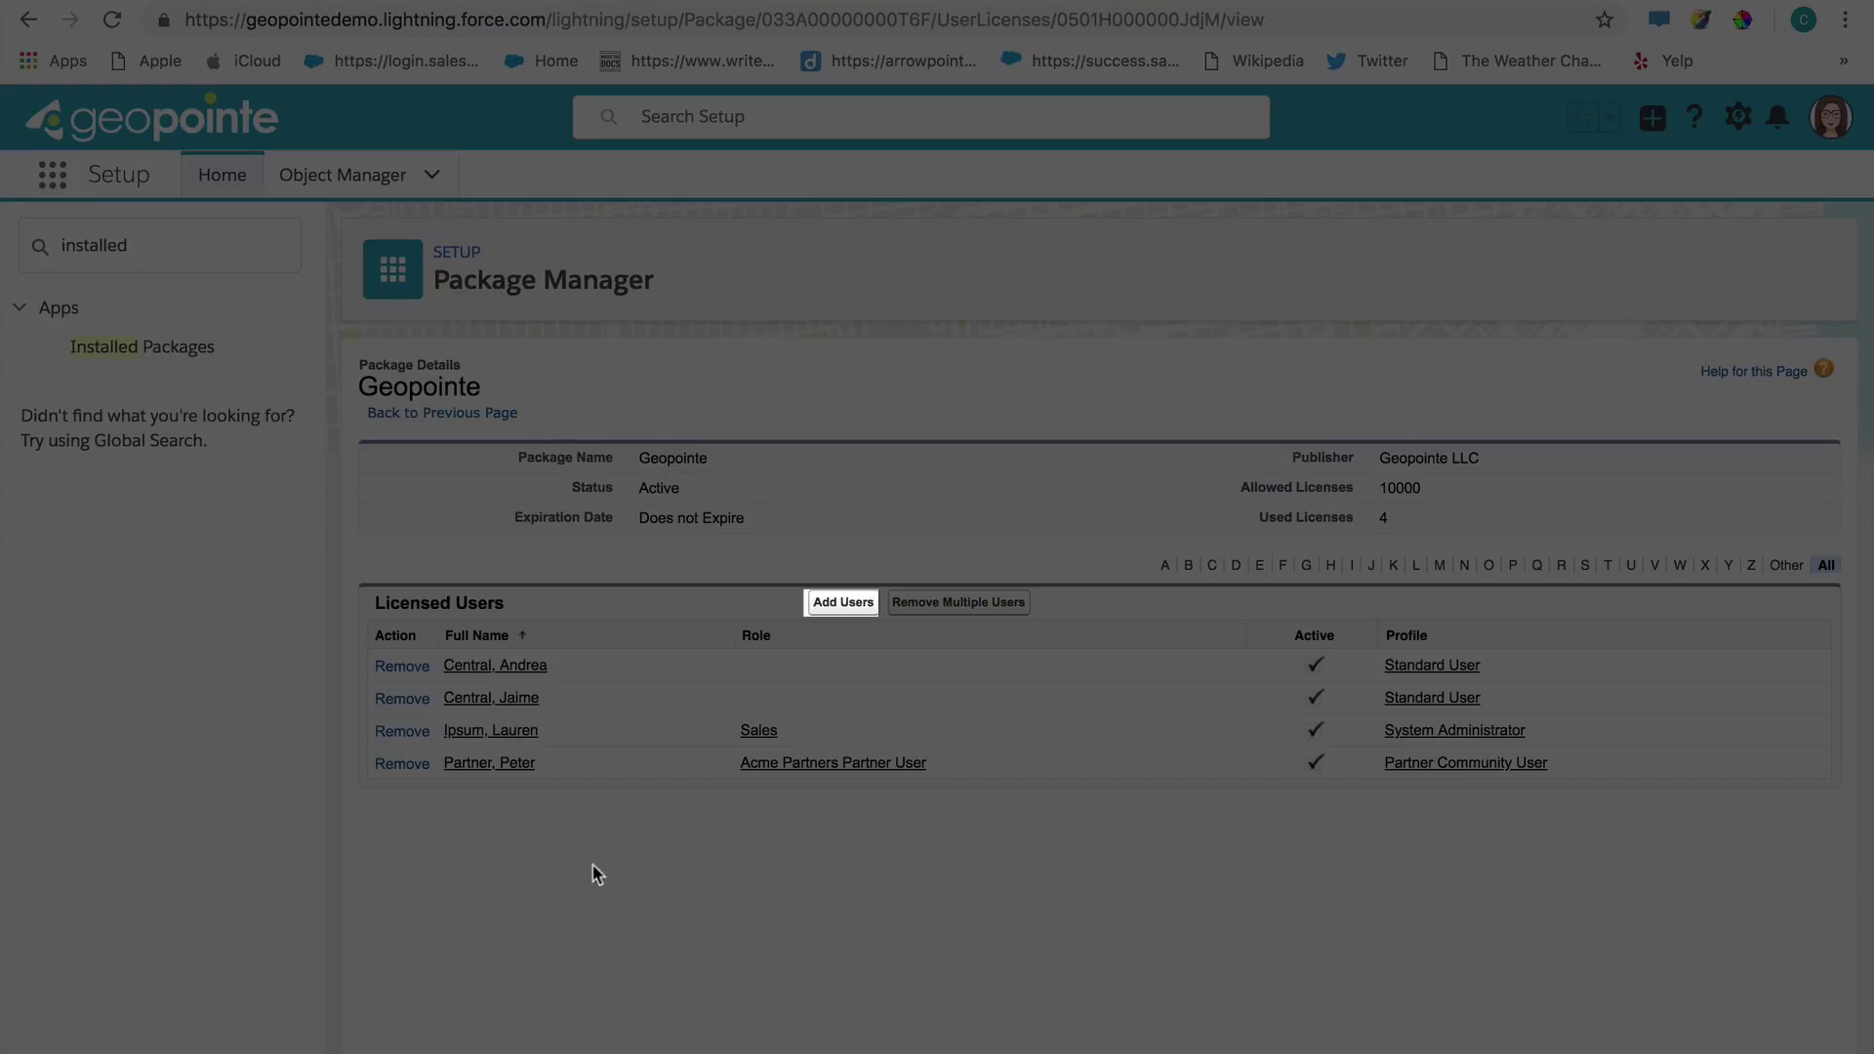
# - Give two more users Geopointe licenses, raising used licenses from 4 to 6
pyautogui.click(835, 602)
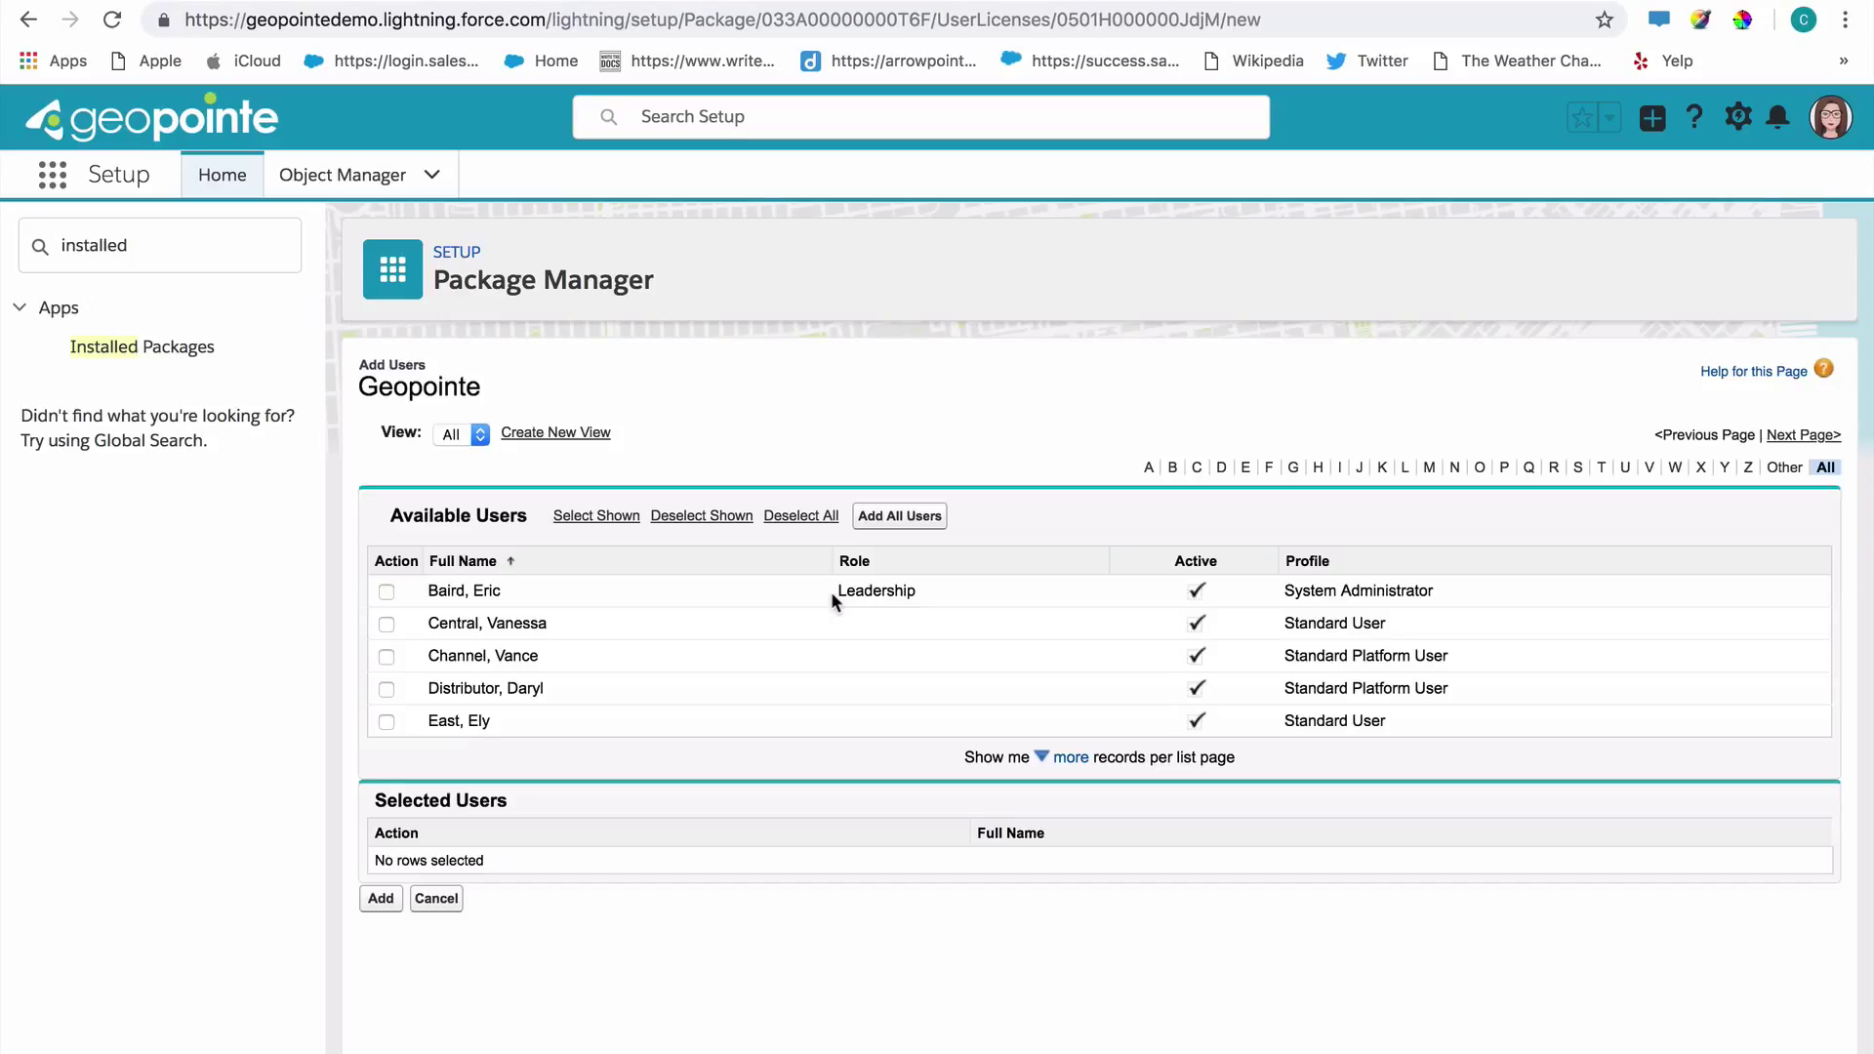
pyautogui.click(387, 718)
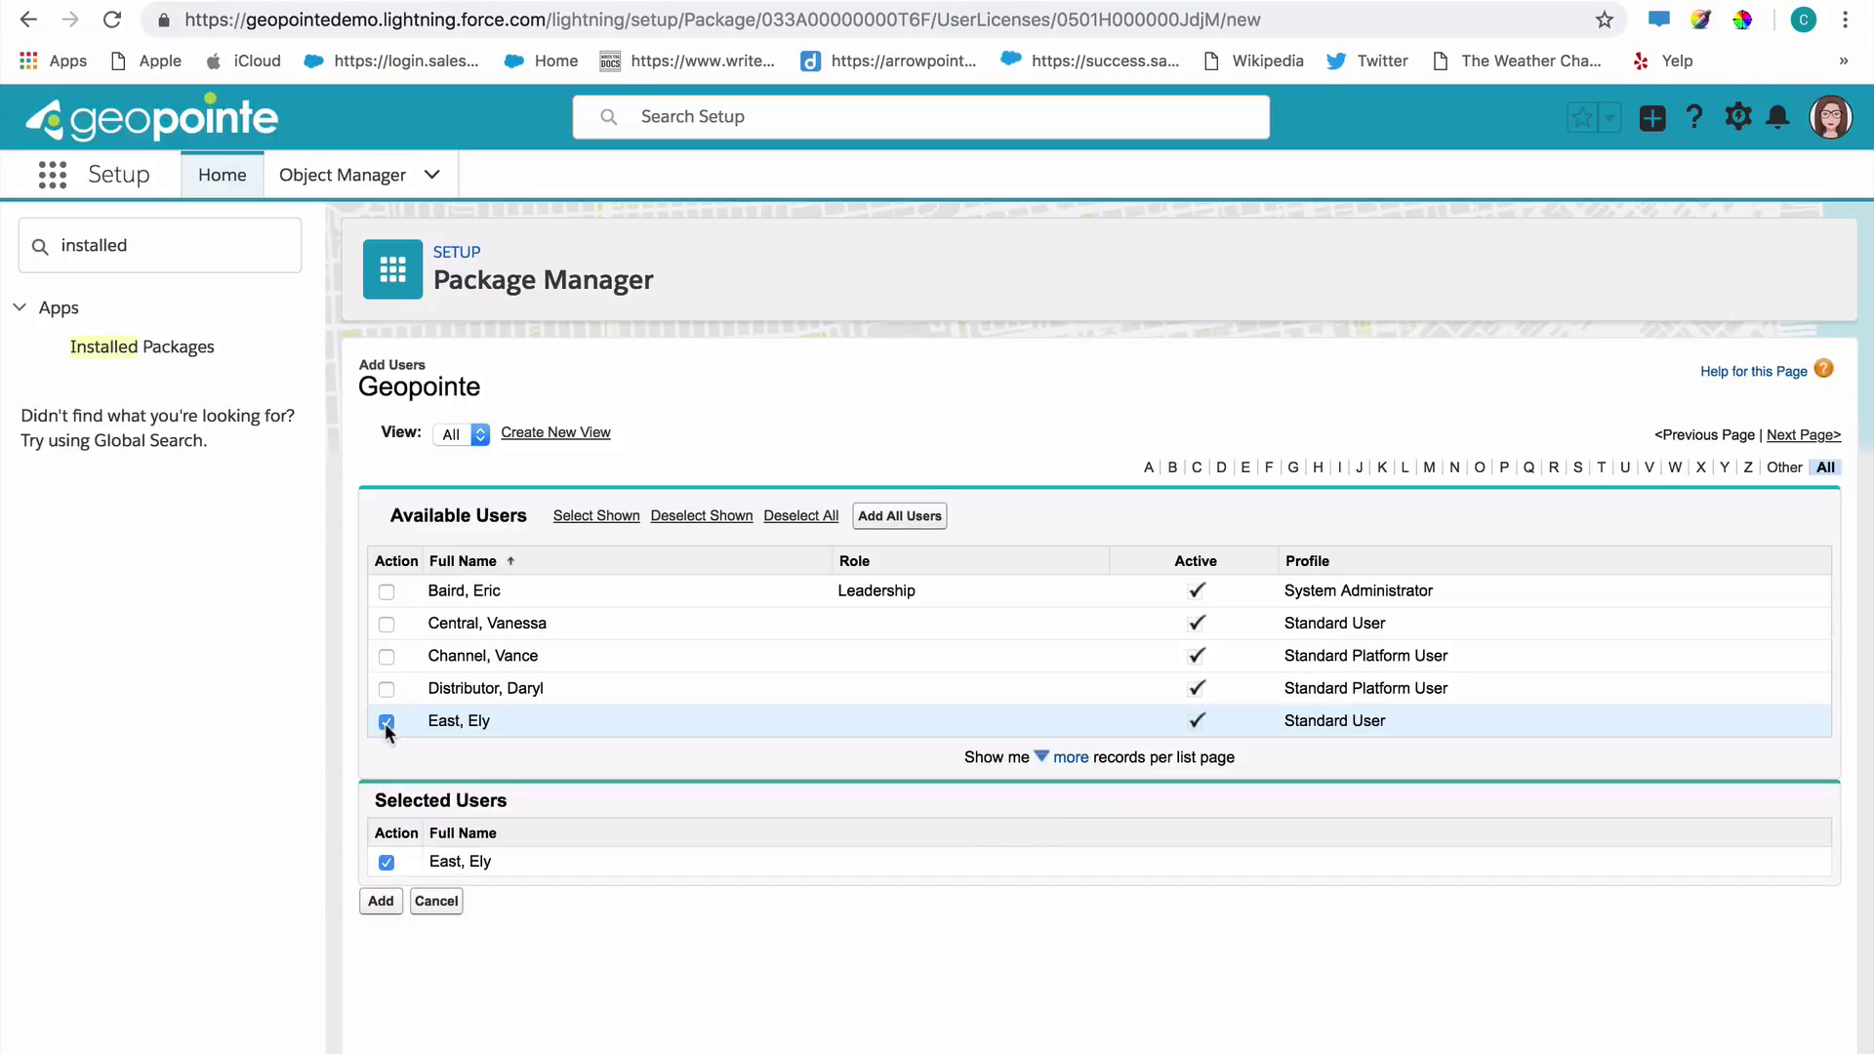
pyautogui.click(386, 689)
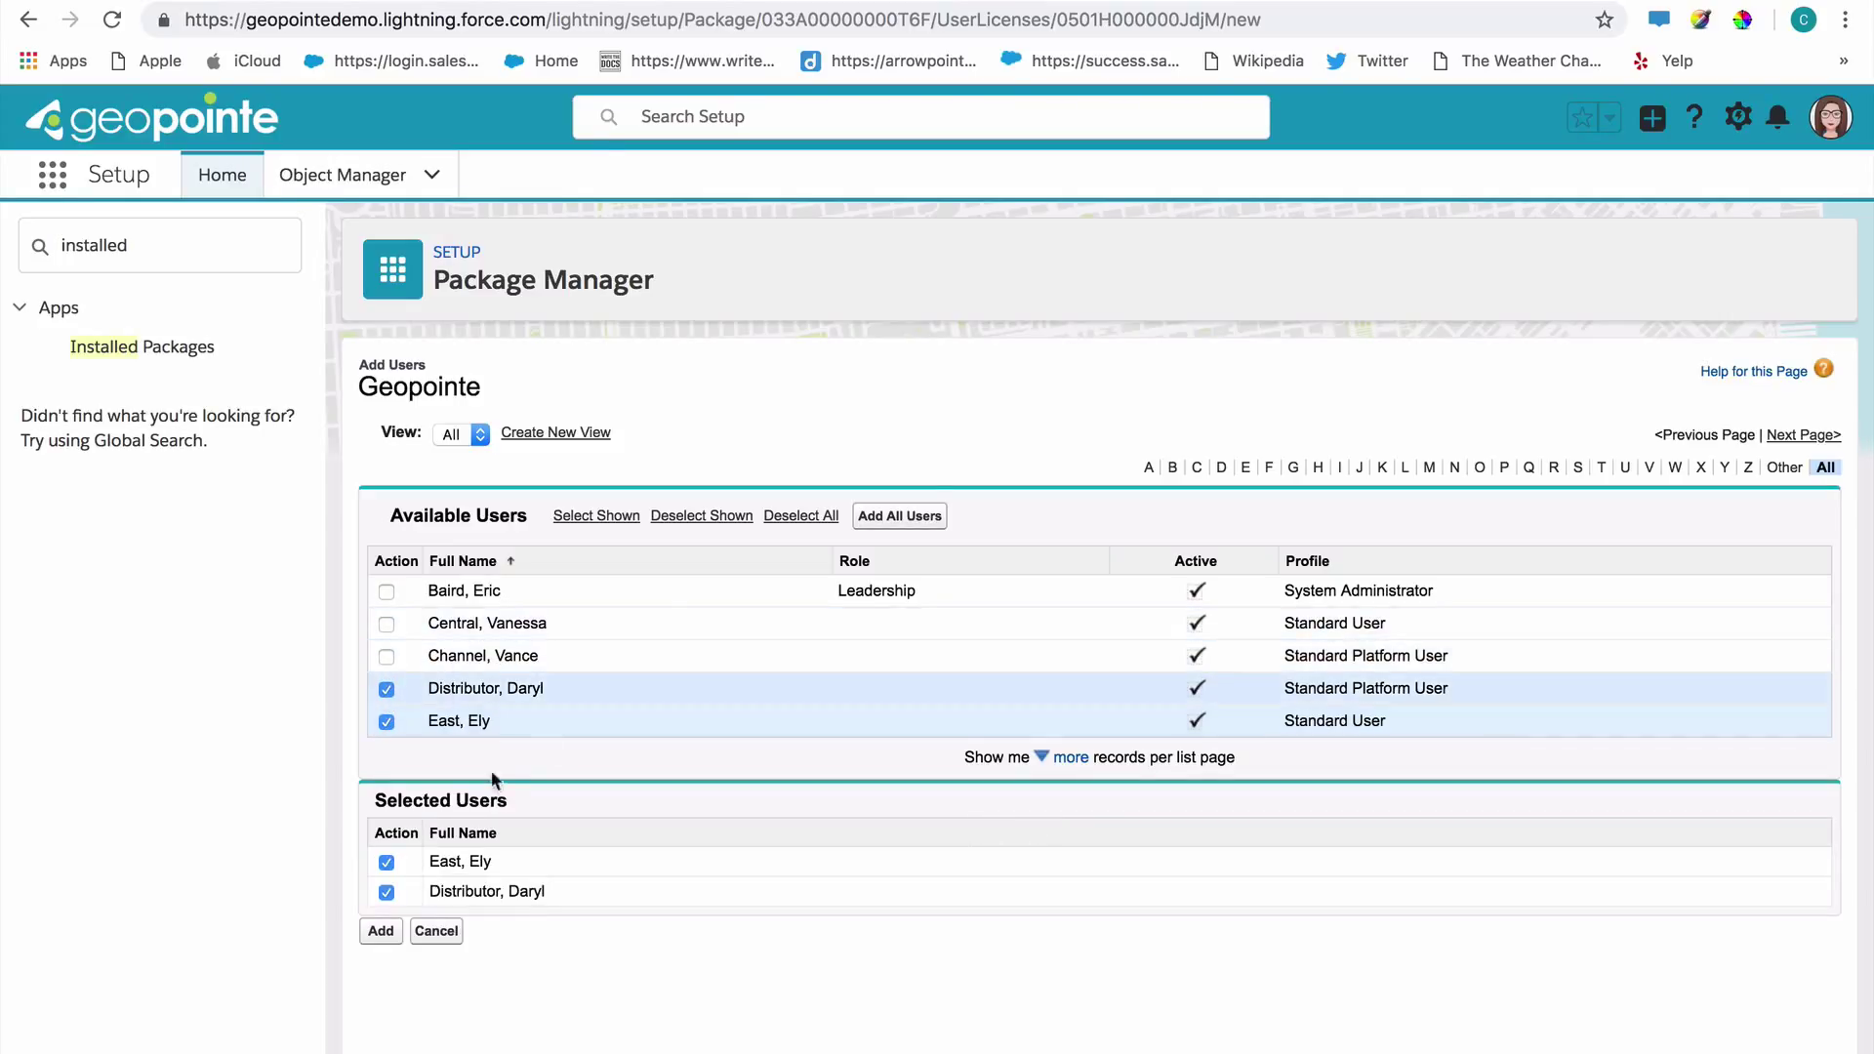
pyautogui.click(380, 932)
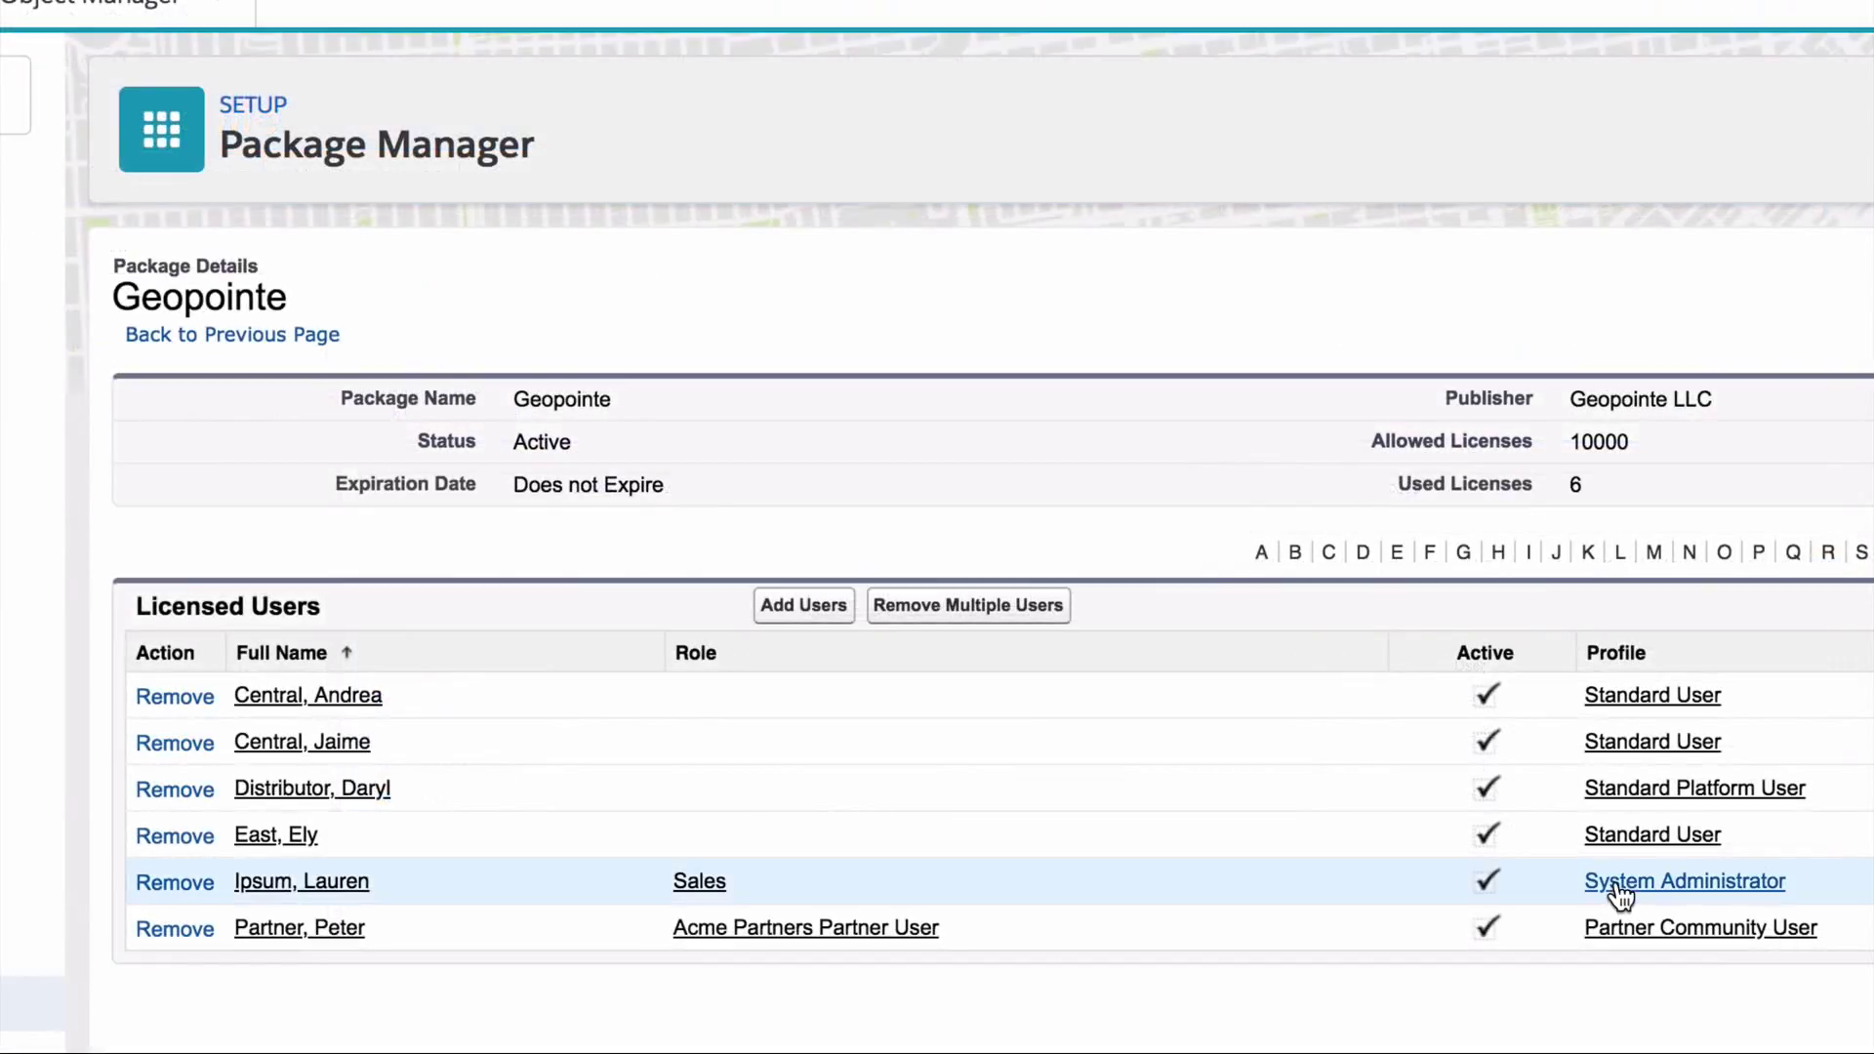
# - Edit the System Administrator profile and review its Custom App and Tab Settings
pyautogui.click(1616, 882)
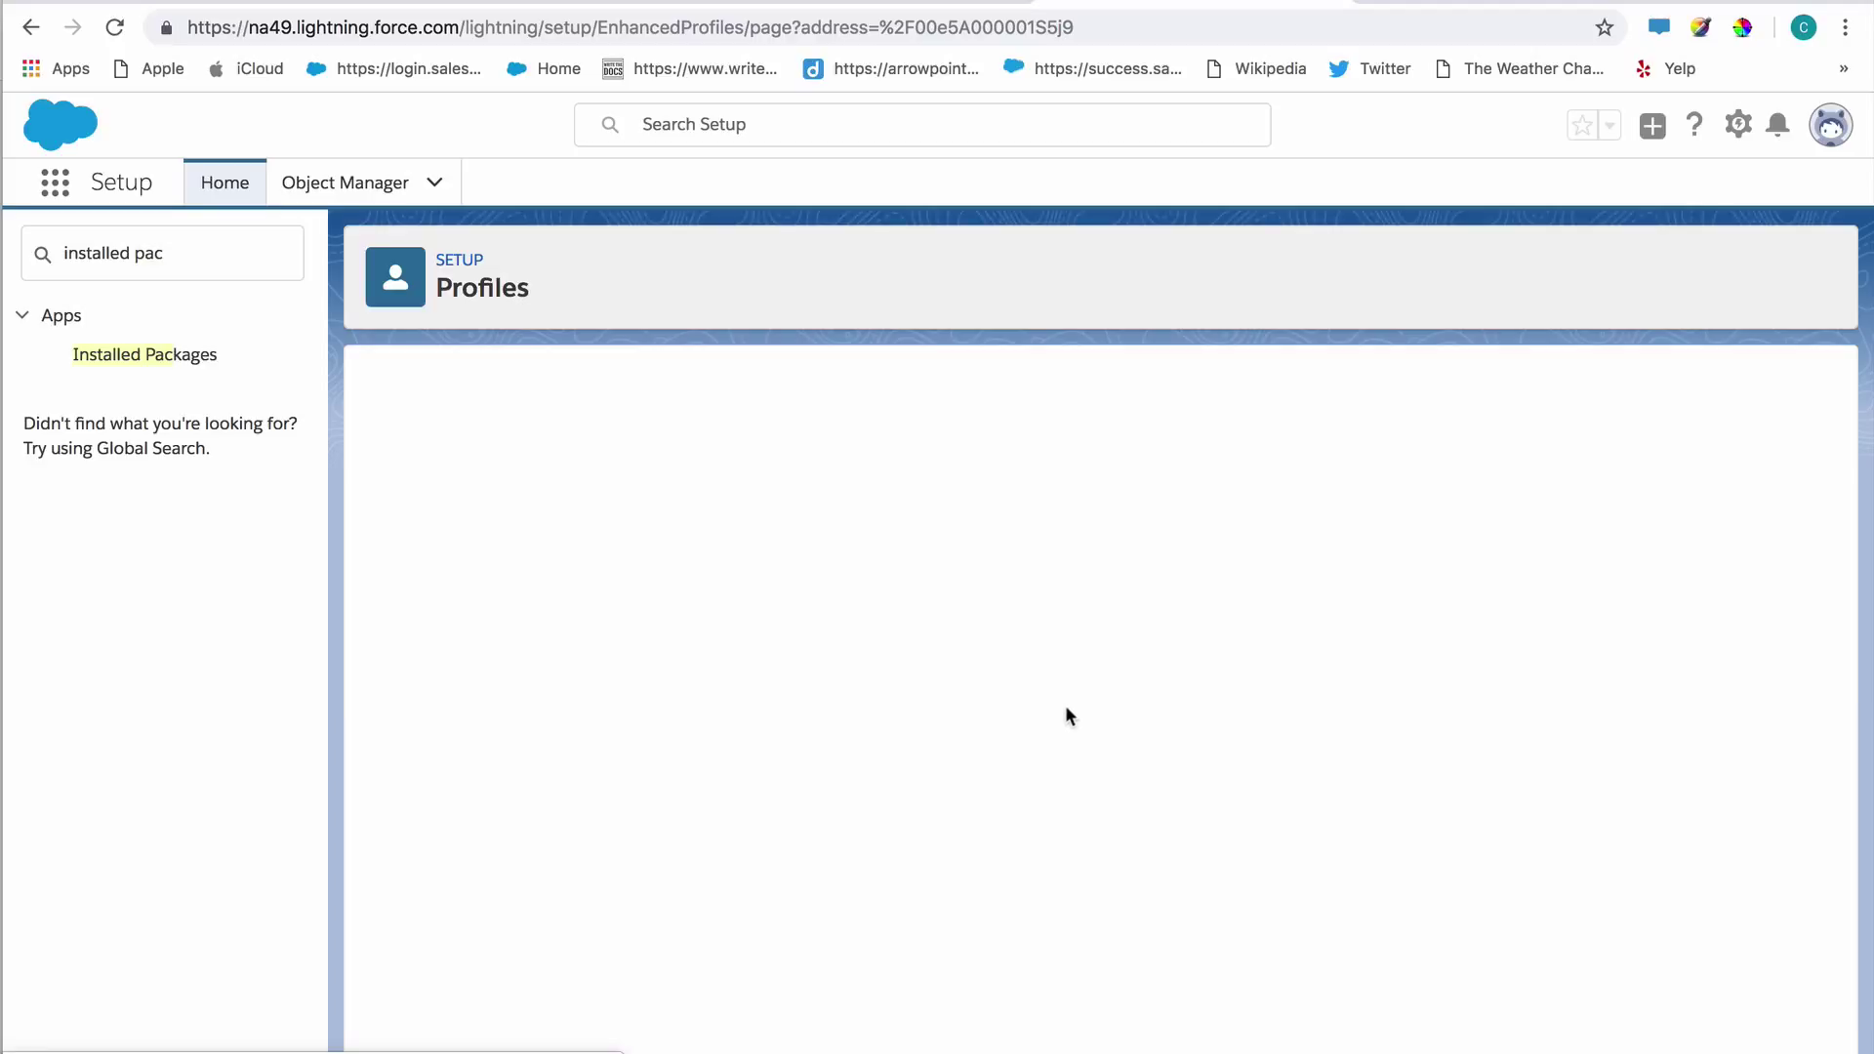
pyautogui.click(837, 593)
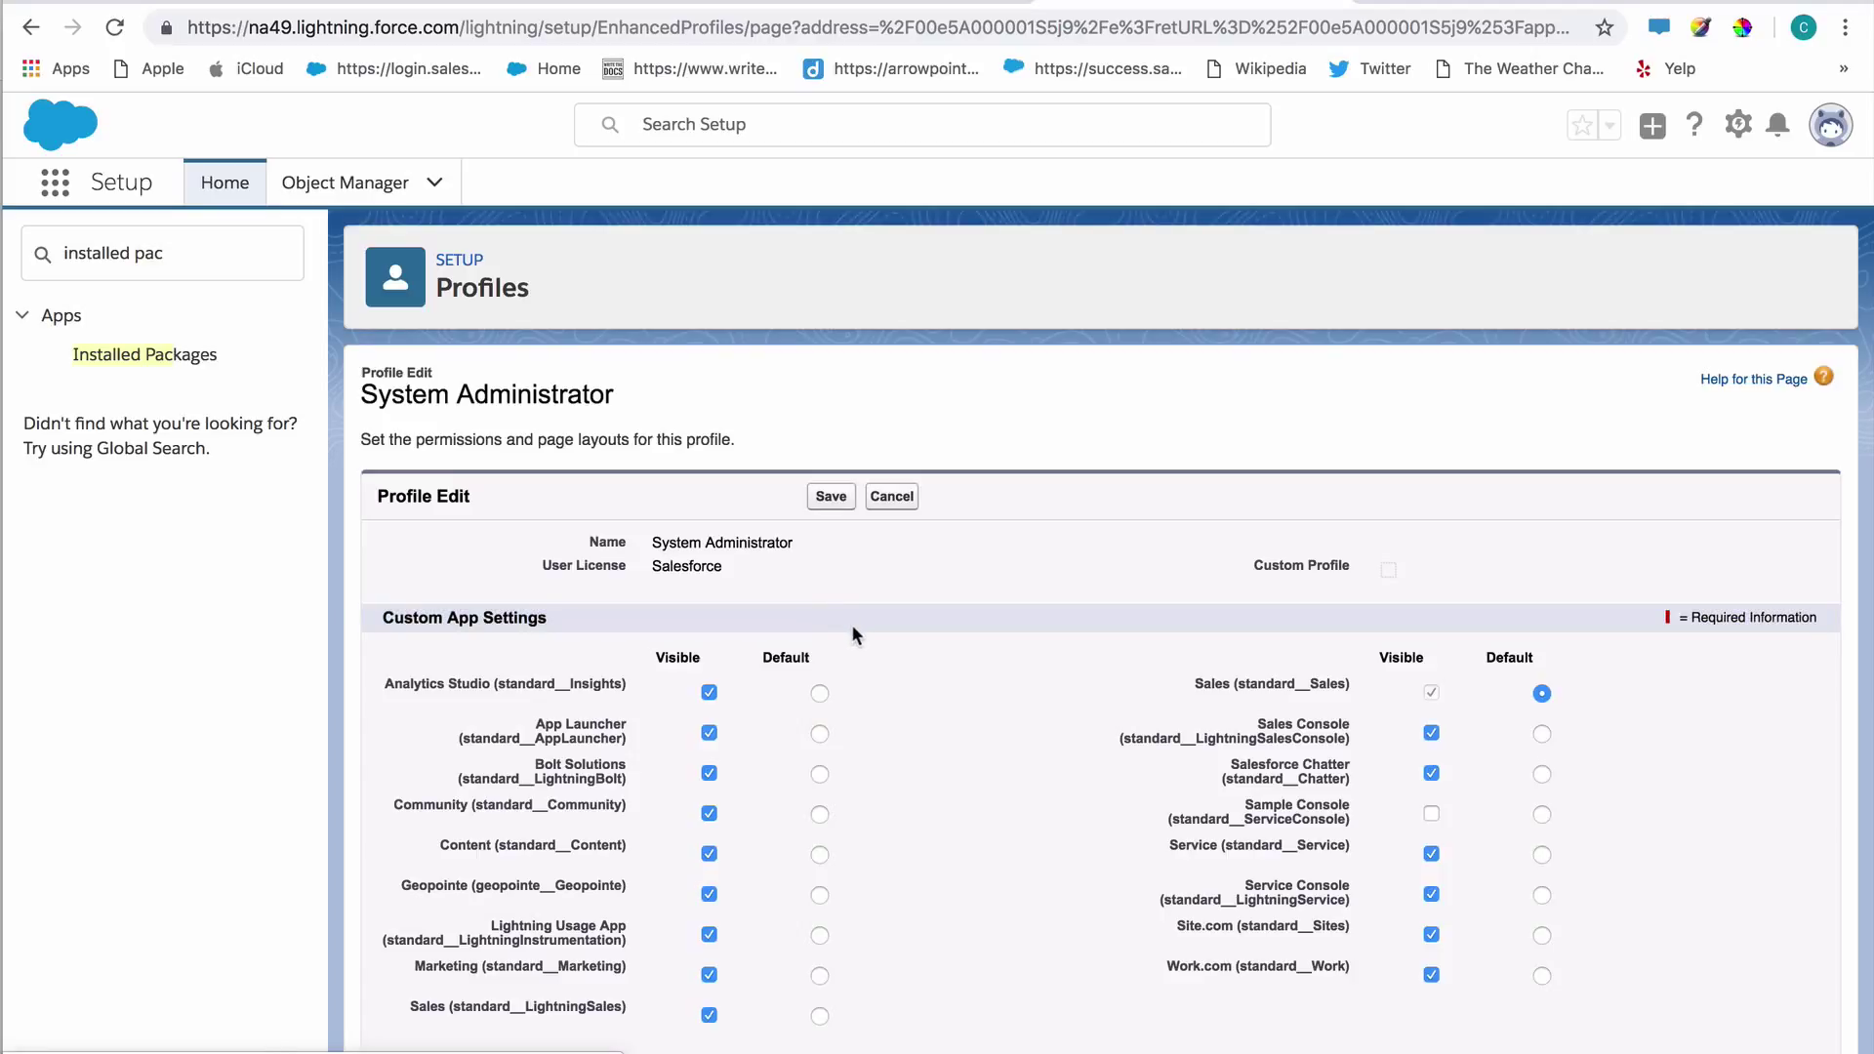
pyautogui.scroll(-2, 898, 686)
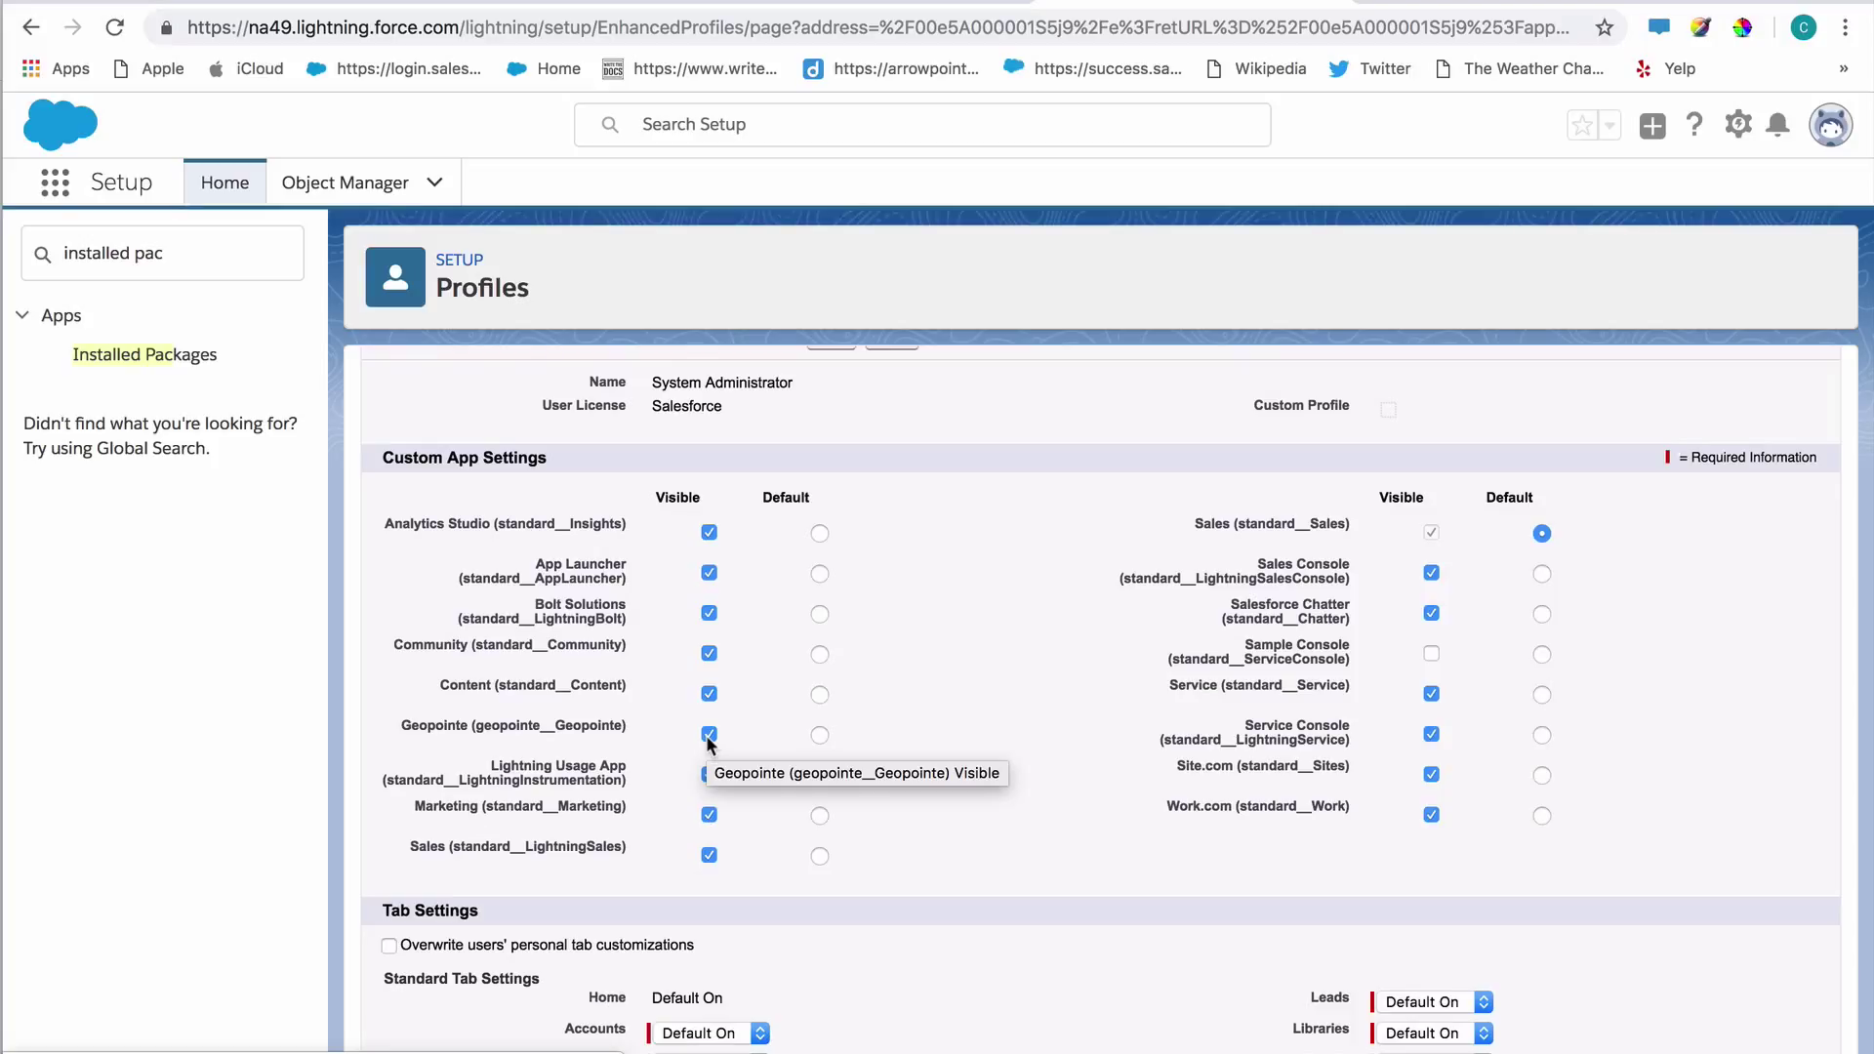
pyautogui.scroll(-10, 931, 771)
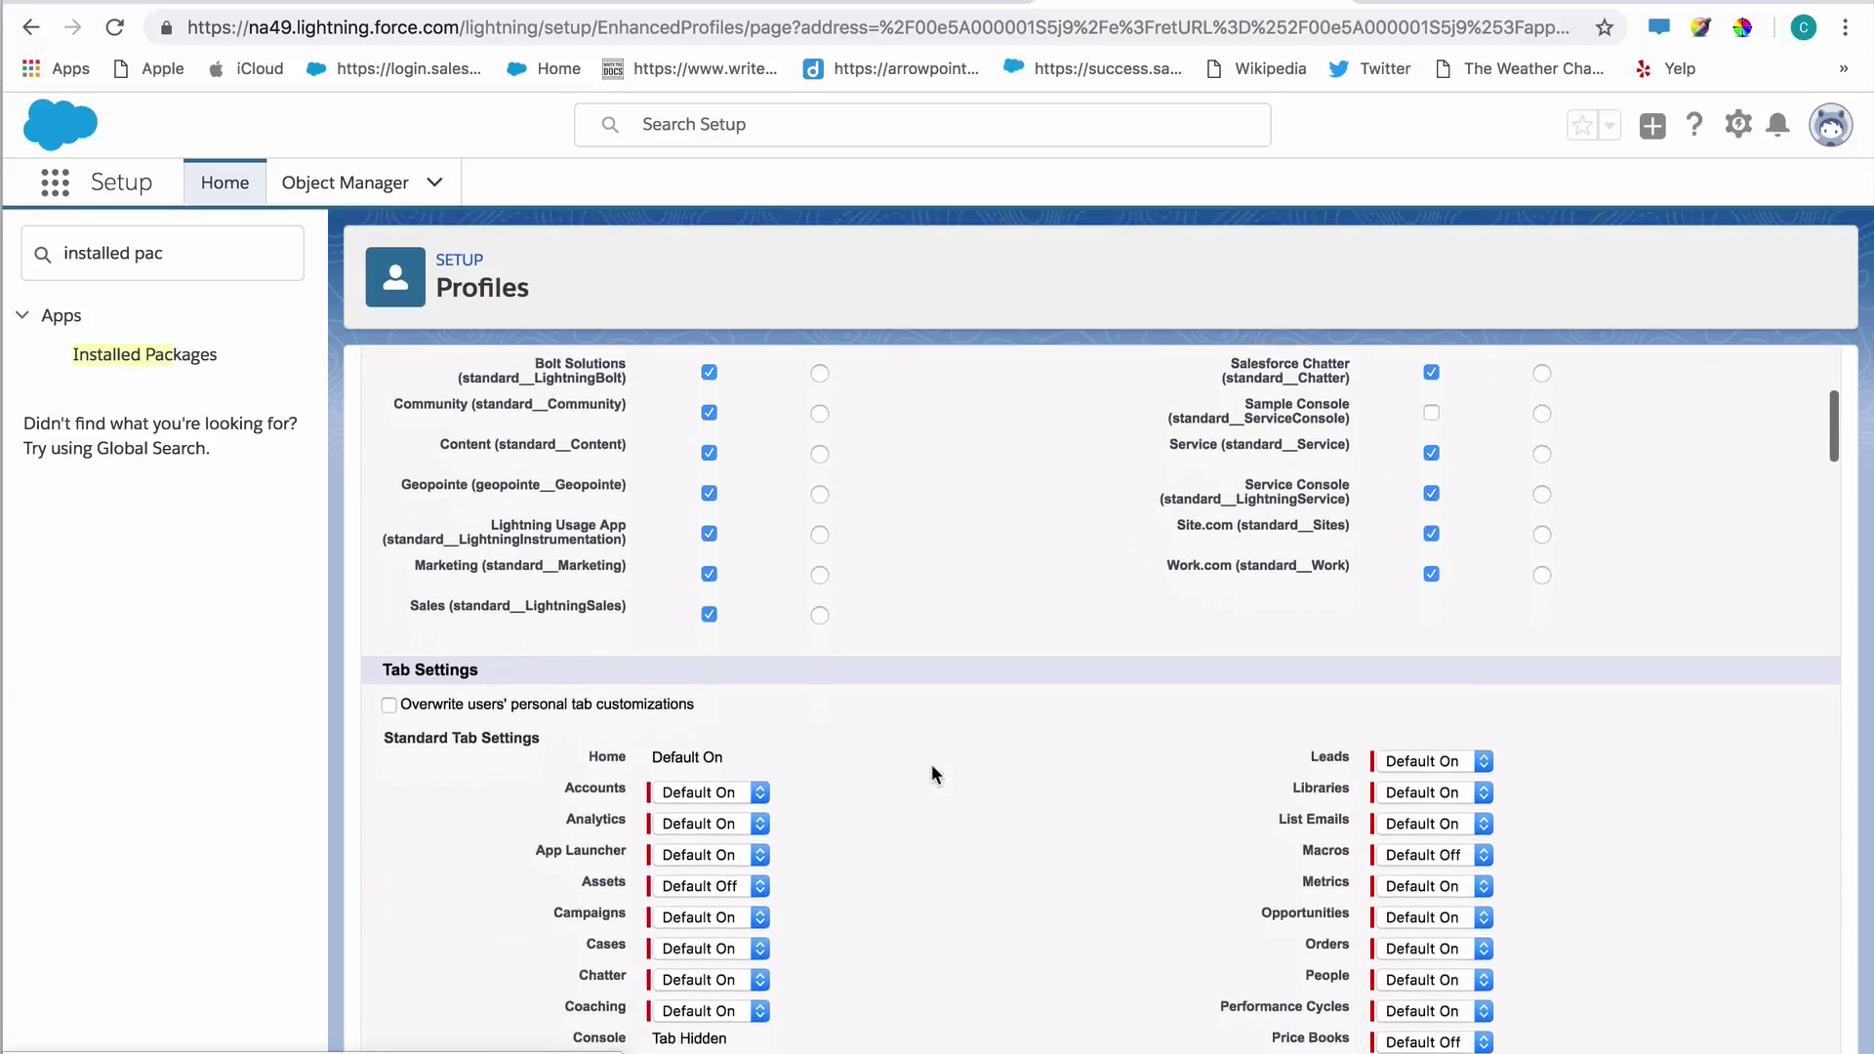
pyautogui.scroll(-3, 929, 763)
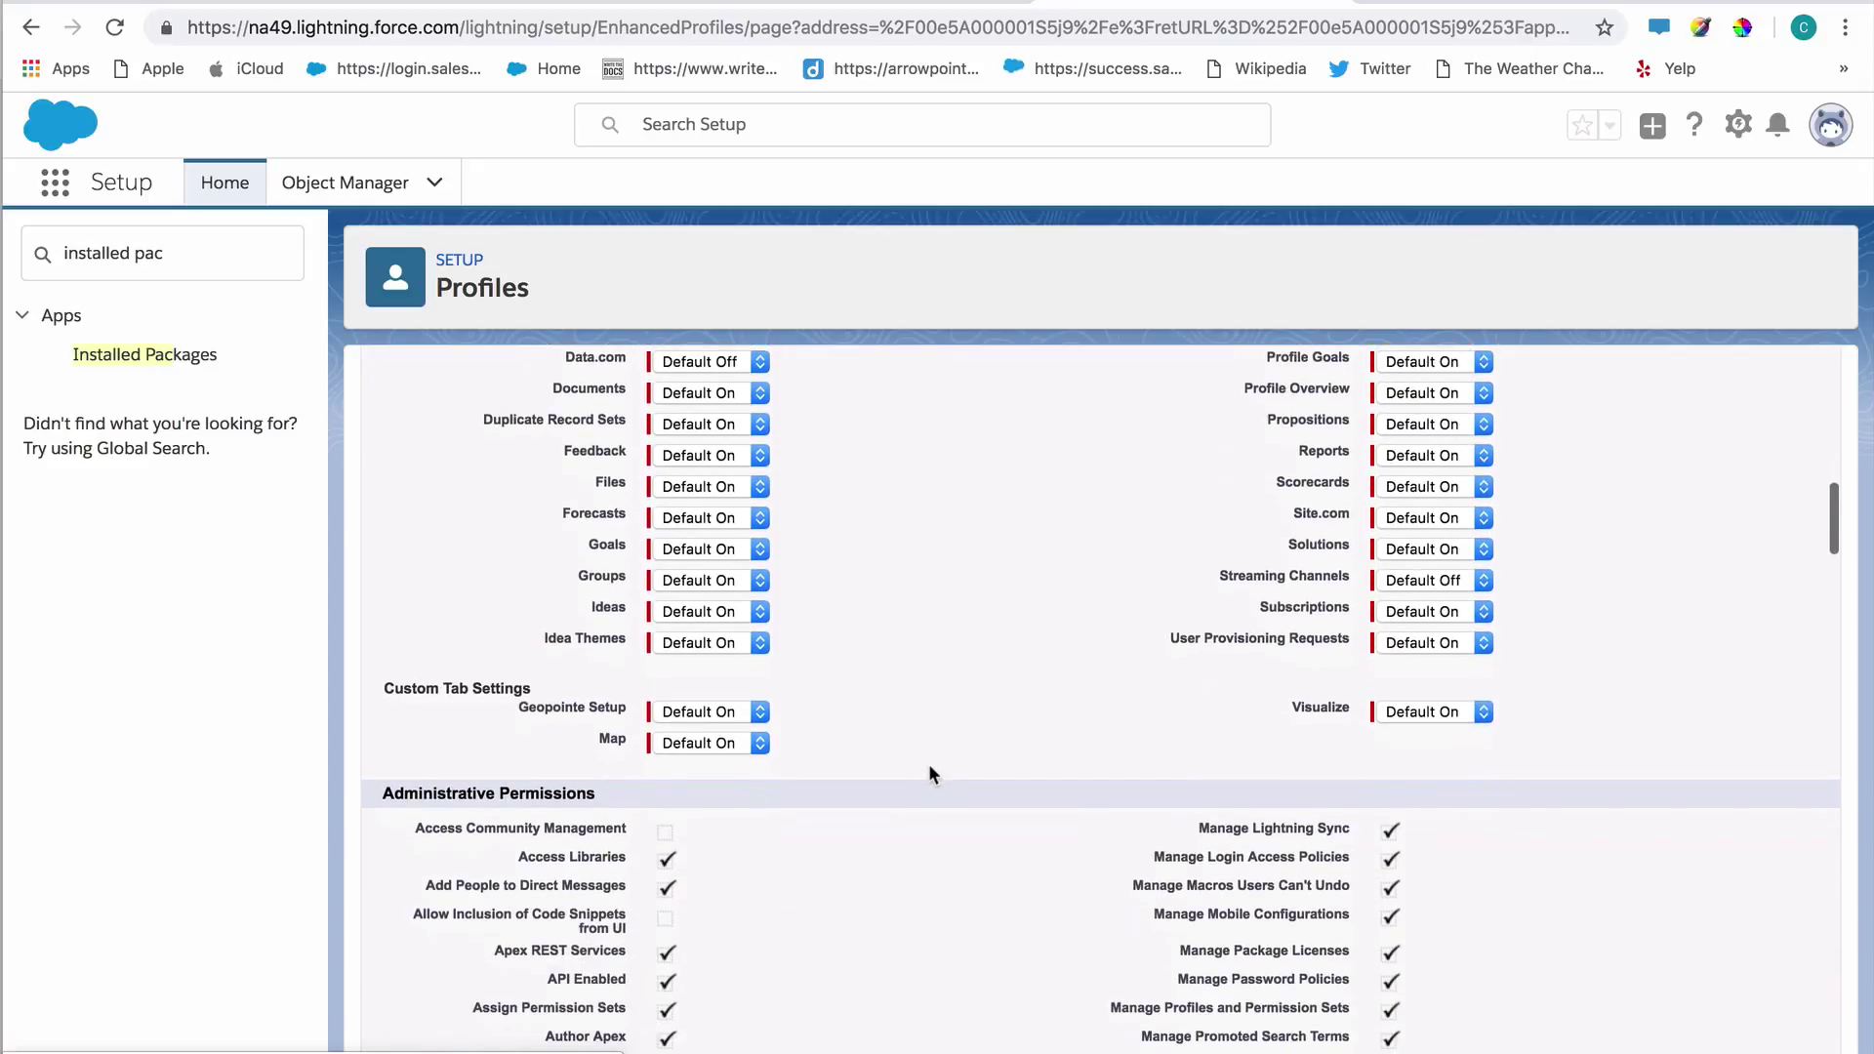